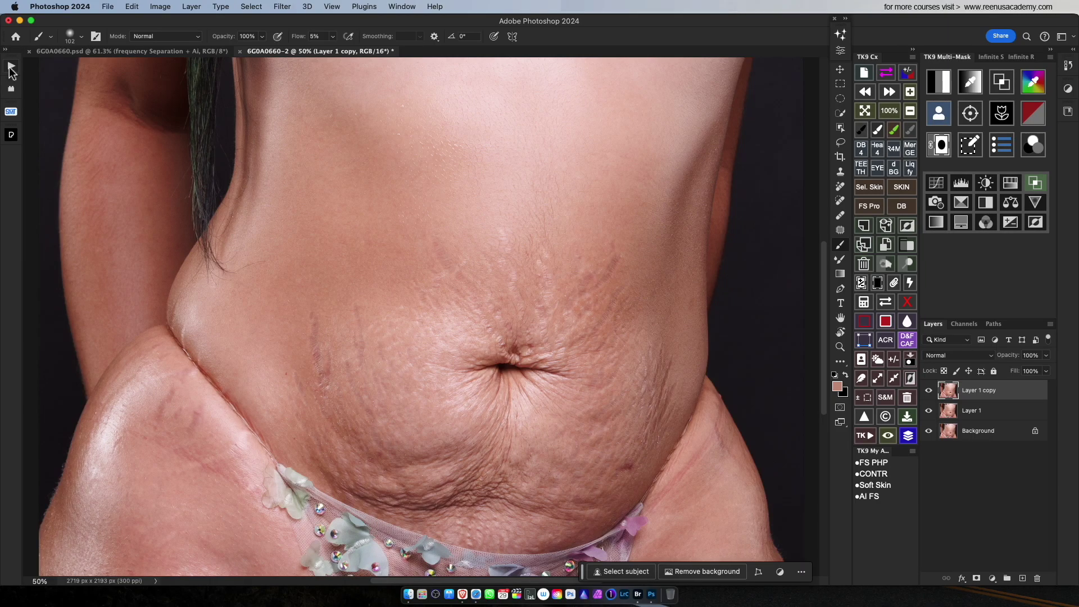
# - Run the RA | Gen AI Skin action from the Reenus Actions 2024 set, accepting its Gaussian Blur
pyautogui.click(11, 68)
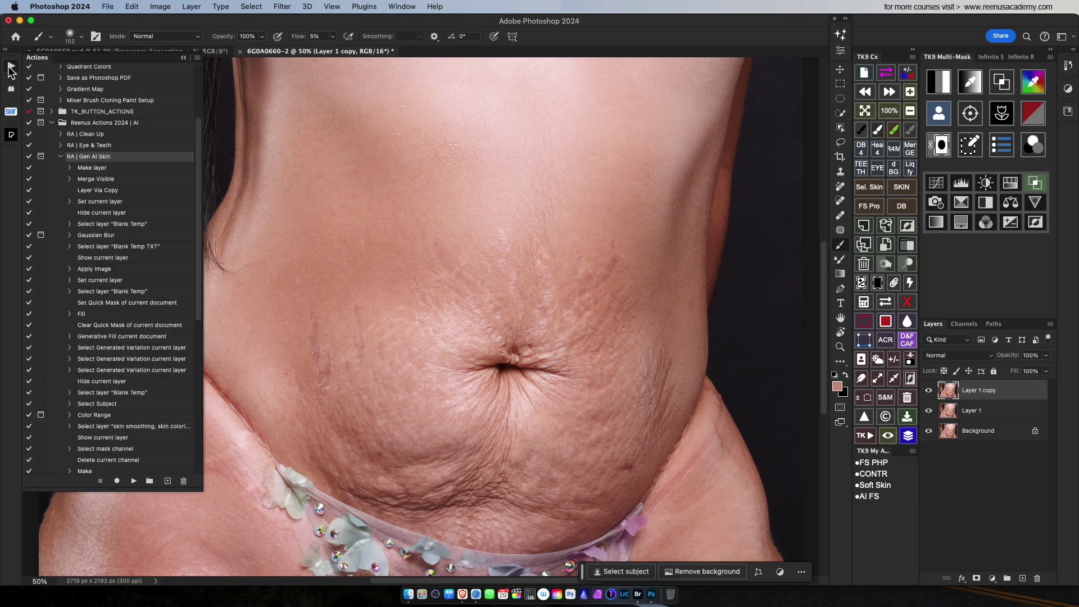
pyautogui.click(61, 157)
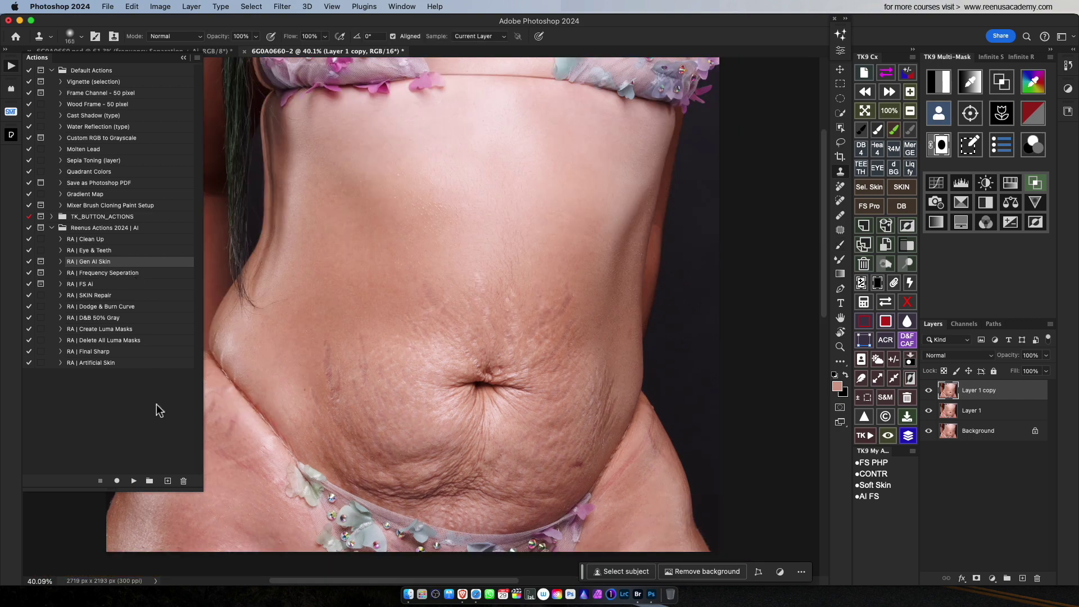
pyautogui.click(133, 481)
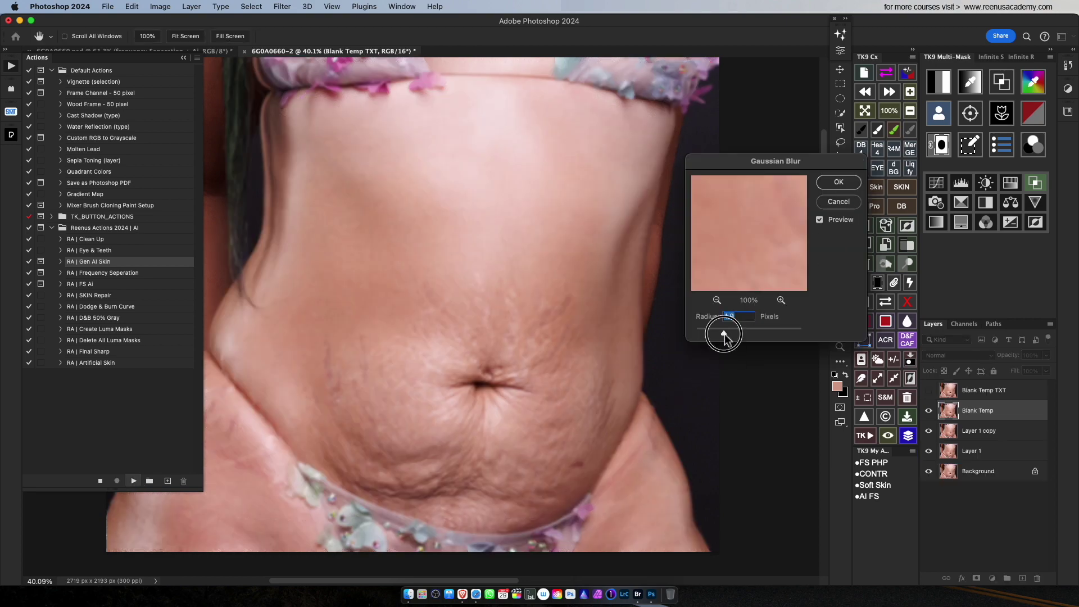
pyautogui.click(838, 183)
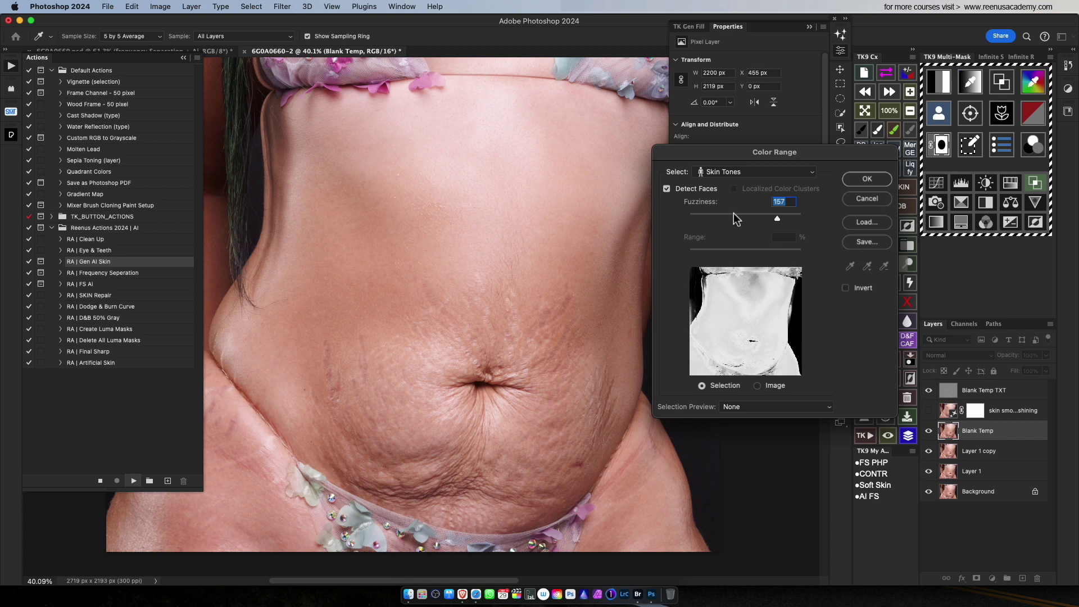
# - Set the Color Range selection to Sampled Colors, sample several skin areas on the belly and apply it
pyautogui.click(728, 177)
pyautogui.click(725, 33)
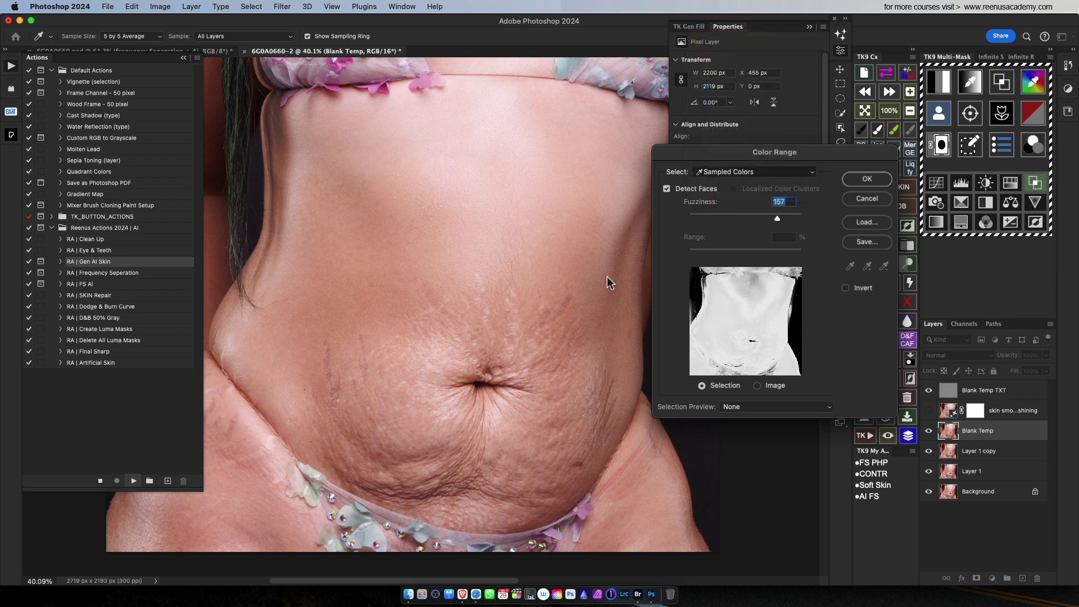
pyautogui.click(591, 306)
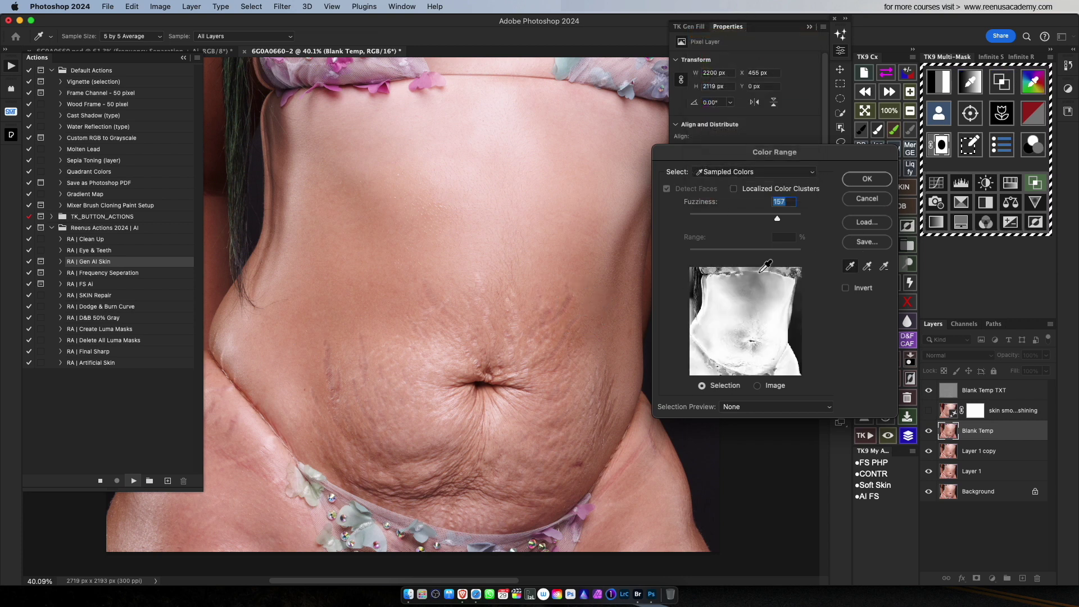
pyautogui.click(495, 278)
pyautogui.click(428, 494)
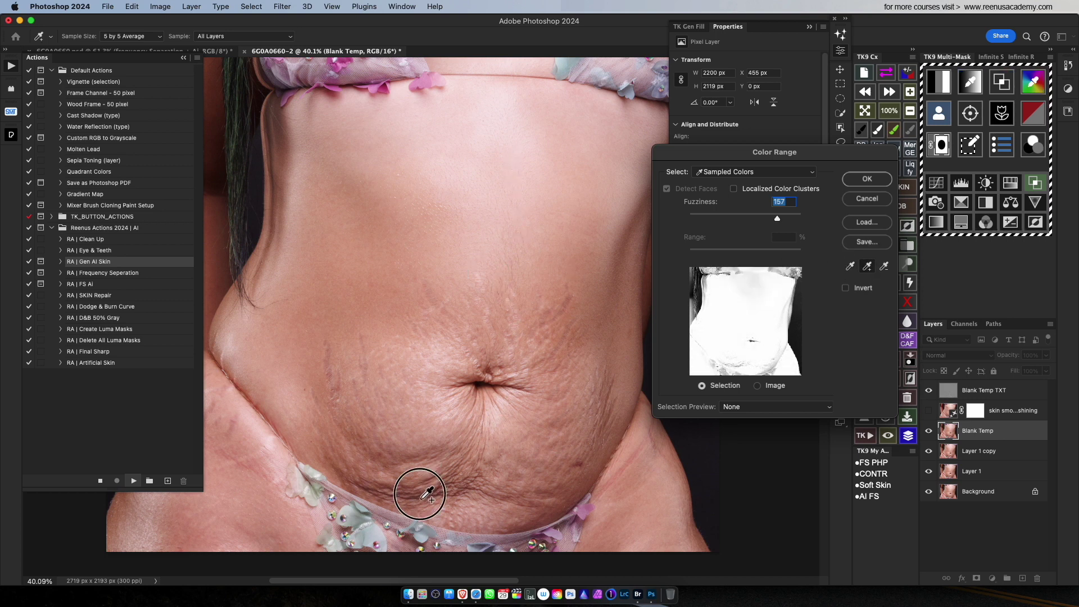
pyautogui.click(863, 180)
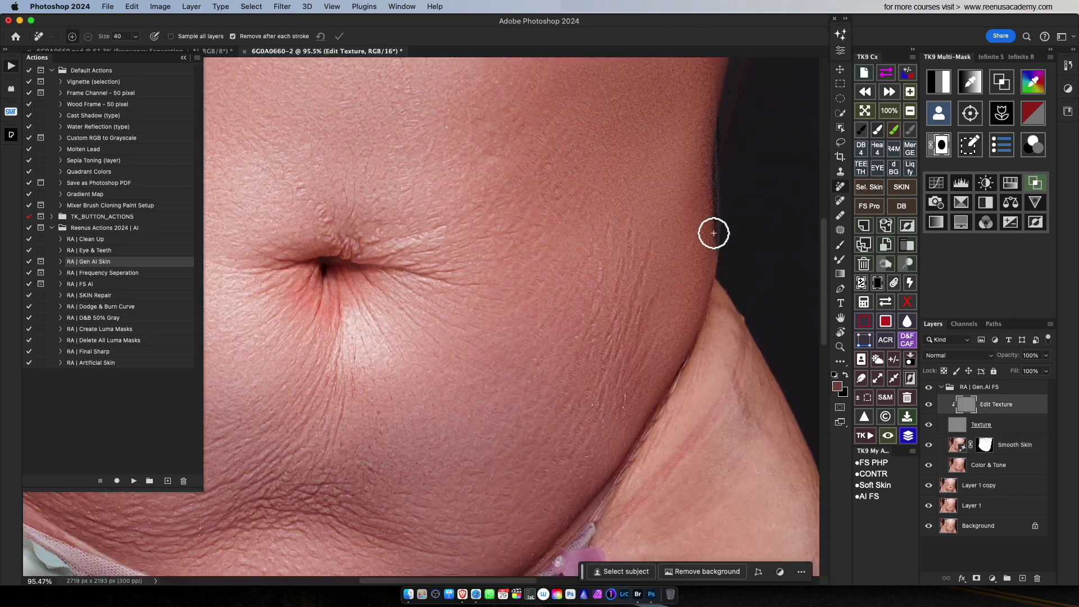
# - Paint out the upper stretch marks on the belly's right side with the Remove tool at size 20 on the Edit Texture layer
pyautogui.press('z')
pyautogui.click(683, 256)
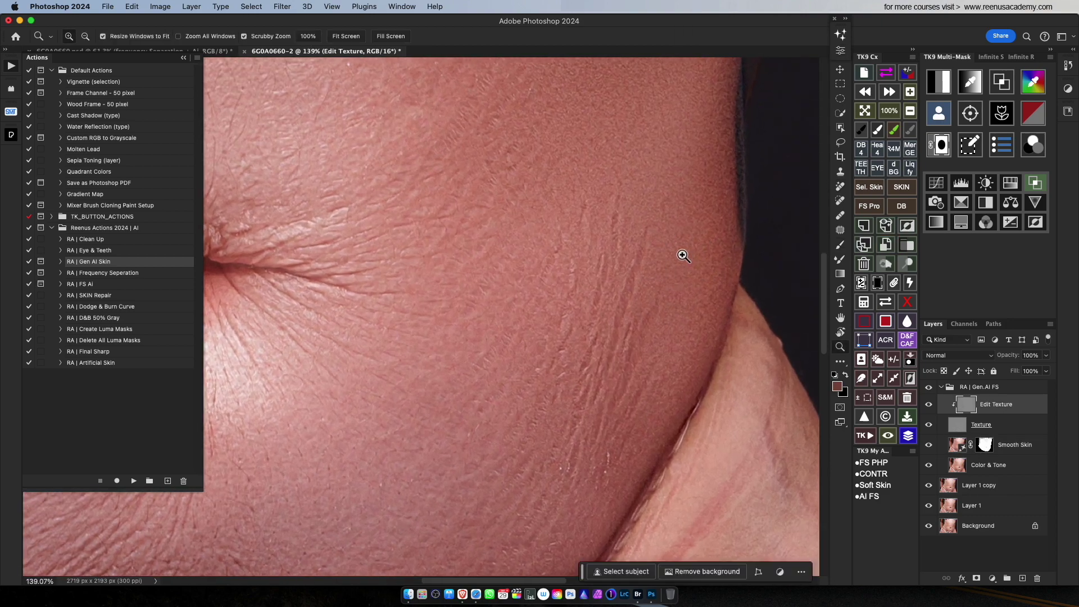
pyautogui.press('j')
pyautogui.moveTo(660, 255)
pyautogui.mouseDown()
pyautogui.moveTo(646, 254)
pyautogui.moveTo(657, 243)
pyautogui.moveTo(614, 326)
pyautogui.mouseUp()
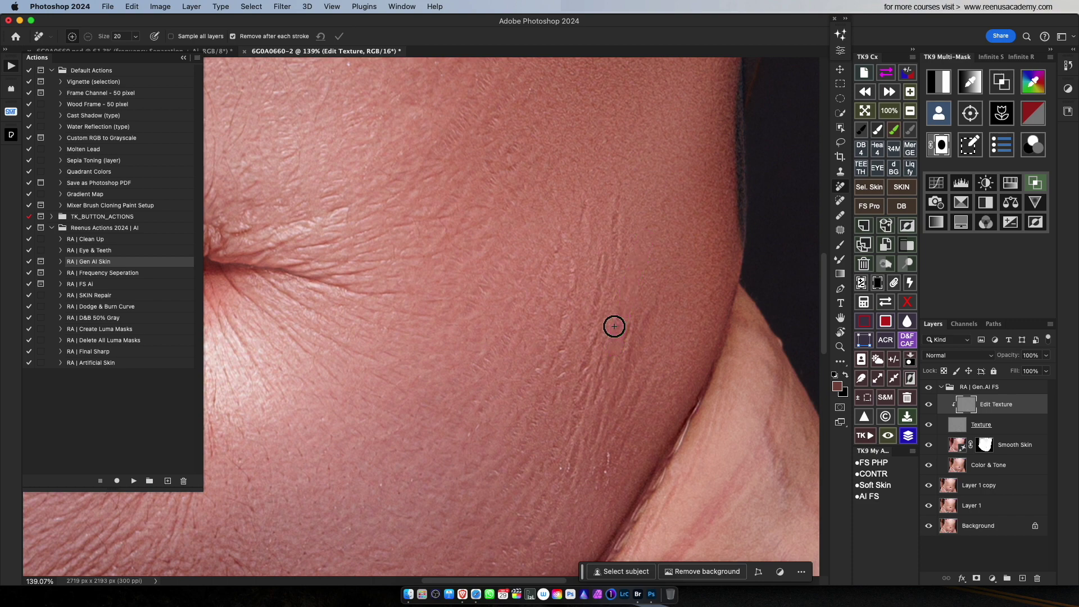
pyautogui.moveTo(631, 362); pyautogui.dragTo(615, 395)
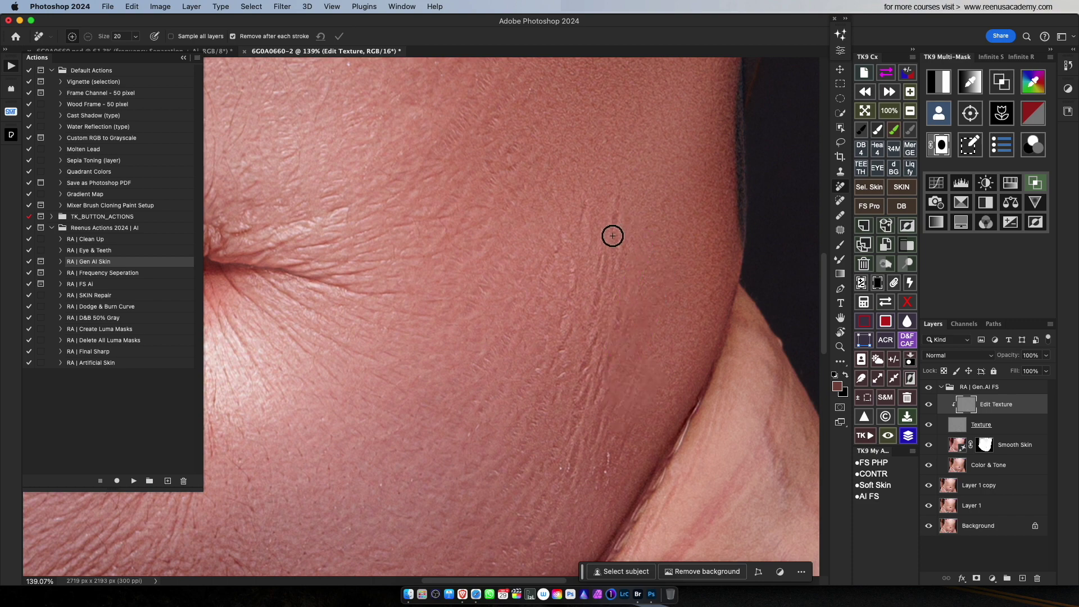
pyautogui.moveTo(621, 207); pyautogui.dragTo(607, 276)
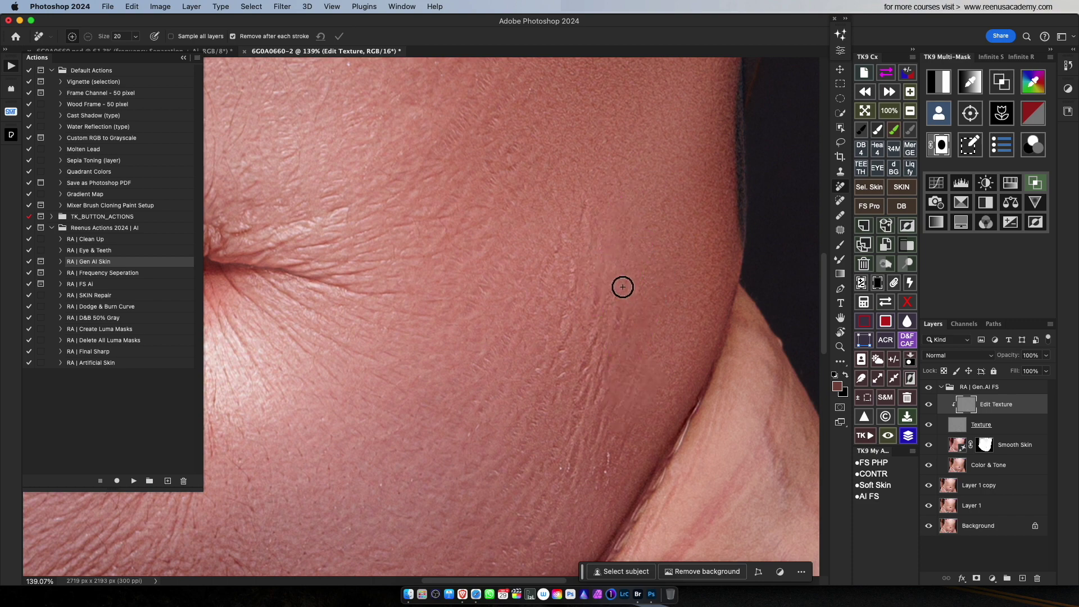
# - Remove the remaining vertical stretch marks down the right side of the belly with the Remove tool
pyautogui.scroll(-3, 613, 308)
pyautogui.moveTo(600, 234)
pyautogui.mouseDown()
pyautogui.moveTo(589, 356)
pyautogui.moveTo(605, 273)
pyautogui.moveTo(613, 337)
pyautogui.moveTo(608, 363)
pyautogui.mouseUp()
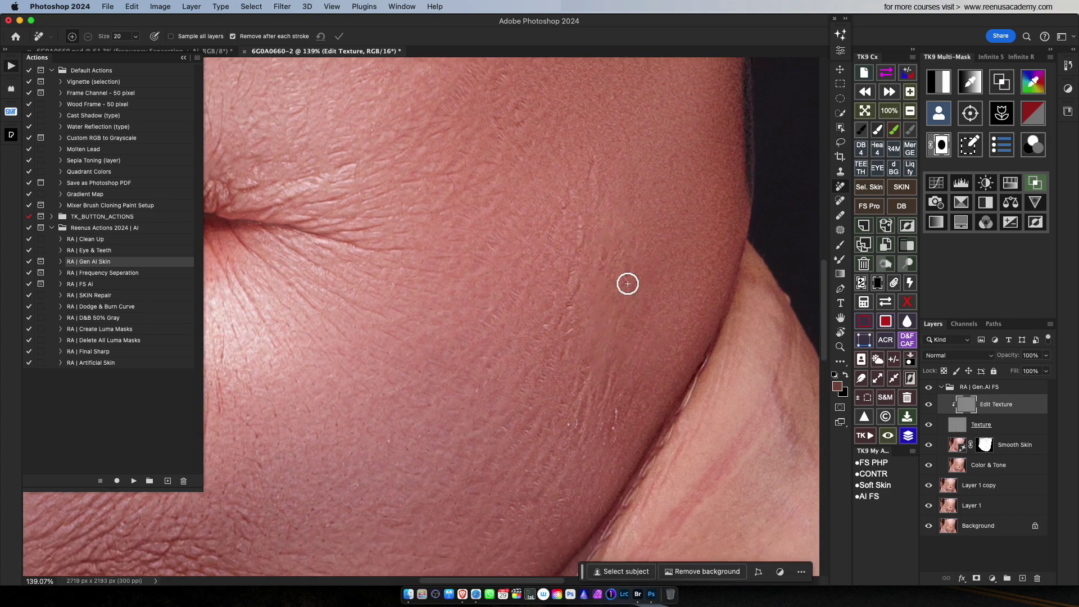
pyautogui.click(612, 372)
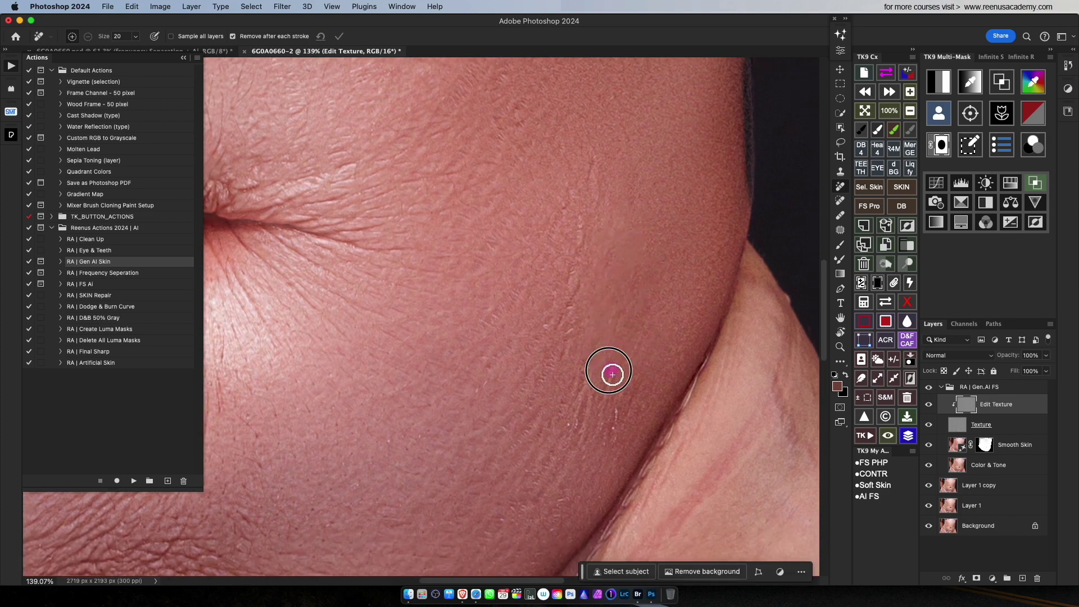
pyautogui.moveTo(595, 386); pyautogui.dragTo(578, 446)
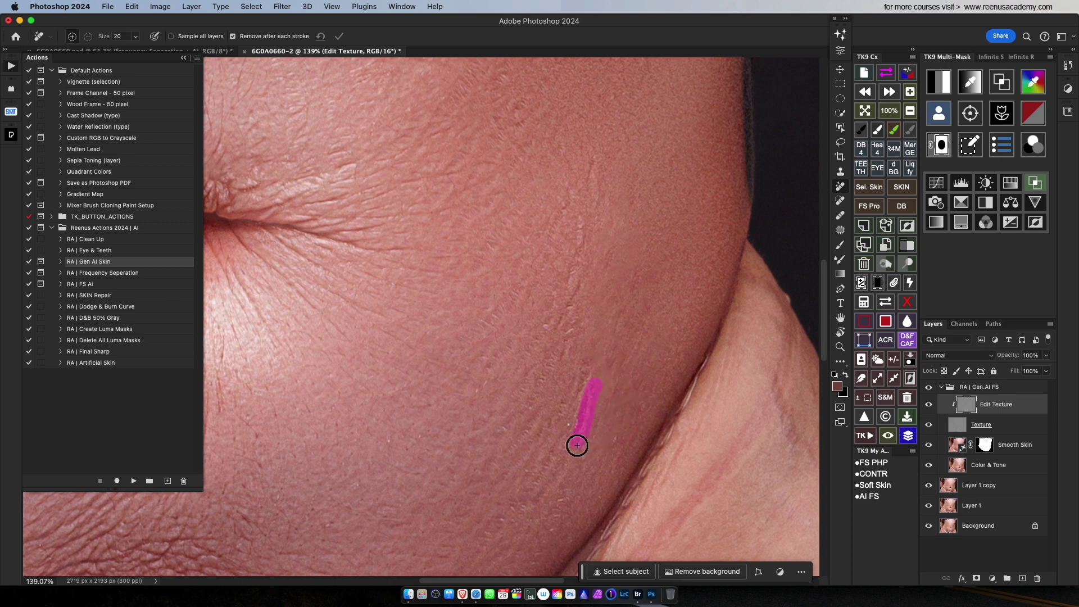
pyautogui.moveTo(589, 364); pyautogui.dragTo(562, 445)
pyautogui.moveTo(568, 338); pyautogui.dragTo(560, 369)
pyautogui.moveTo(598, 193); pyautogui.dragTo(597, 212)
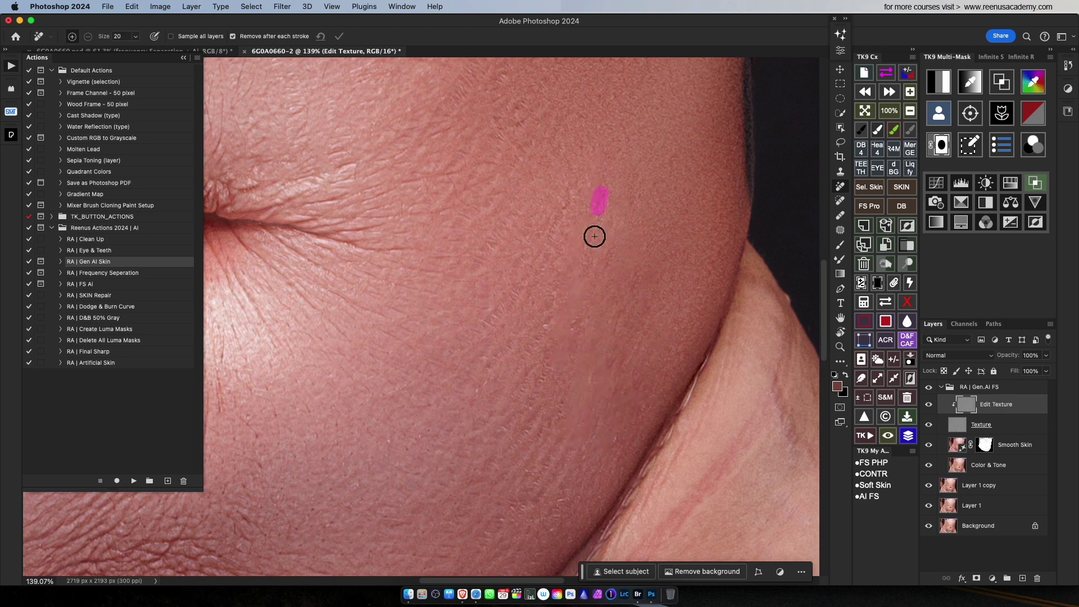
pyautogui.moveTo(551, 327); pyautogui.dragTo(510, 369)
# - Clean up the rough texture on the lower right belly, enlarging the Remove tool brush to size 24
pyautogui.scroll(-2, 611, 293)
pyautogui.moveTo(611, 293); pyautogui.dragTo(554, 340)
pyautogui.moveTo(585, 360)
pyautogui.mouseDown()
pyautogui.moveTo(607, 302)
pyautogui.moveTo(601, 368)
pyautogui.mouseUp()
pyautogui.press(']')
pyautogui.moveTo(567, 388); pyautogui.dragTo(532, 443)
pyautogui.scroll(5, 674, 143)
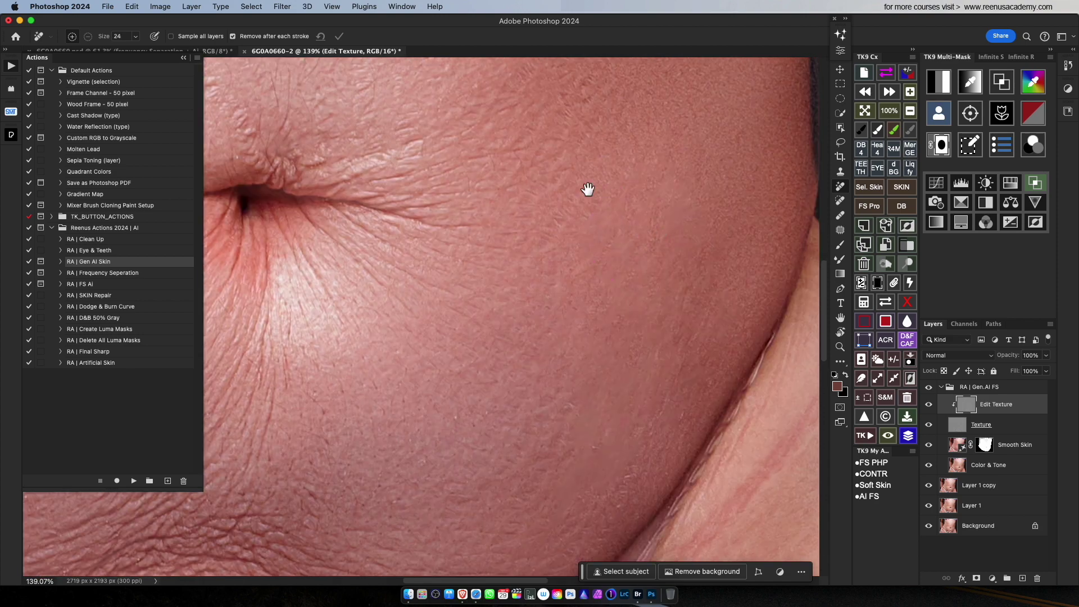
pyautogui.moveTo(539, 353); pyautogui.dragTo(573, 329)
# - Remove the uneven texture marks on the upper right belly, above and to the right of the navel
pyautogui.click(606, 120)
pyautogui.moveTo(589, 158)
pyautogui.mouseDown()
pyautogui.moveTo(584, 181)
pyautogui.moveTo(612, 265)
pyautogui.mouseUp()
pyautogui.moveTo(605, 178)
pyautogui.mouseDown()
pyautogui.moveTo(602, 202)
pyautogui.moveTo(557, 249)
pyautogui.moveTo(566, 234)
pyautogui.mouseUp()
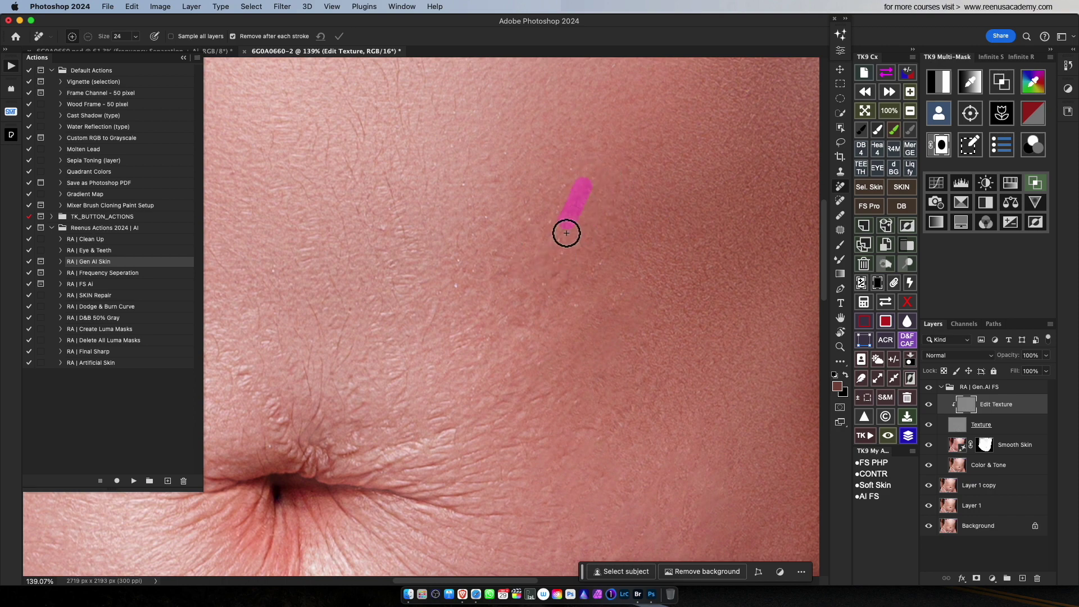
# - Remove the small creases and spots on the central belly above the navel with short Remove tool strokes
pyautogui.hscroll(-5, 562, 191)
pyautogui.click(479, 163)
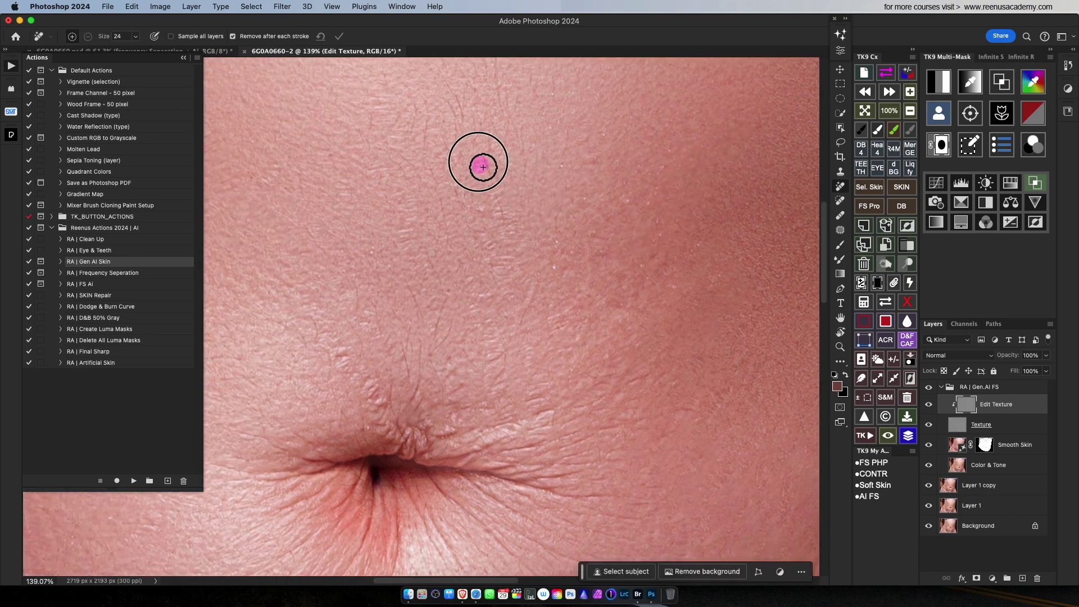
pyautogui.click(506, 227)
pyautogui.click(478, 204)
pyautogui.moveTo(479, 237); pyautogui.dragTo(511, 312)
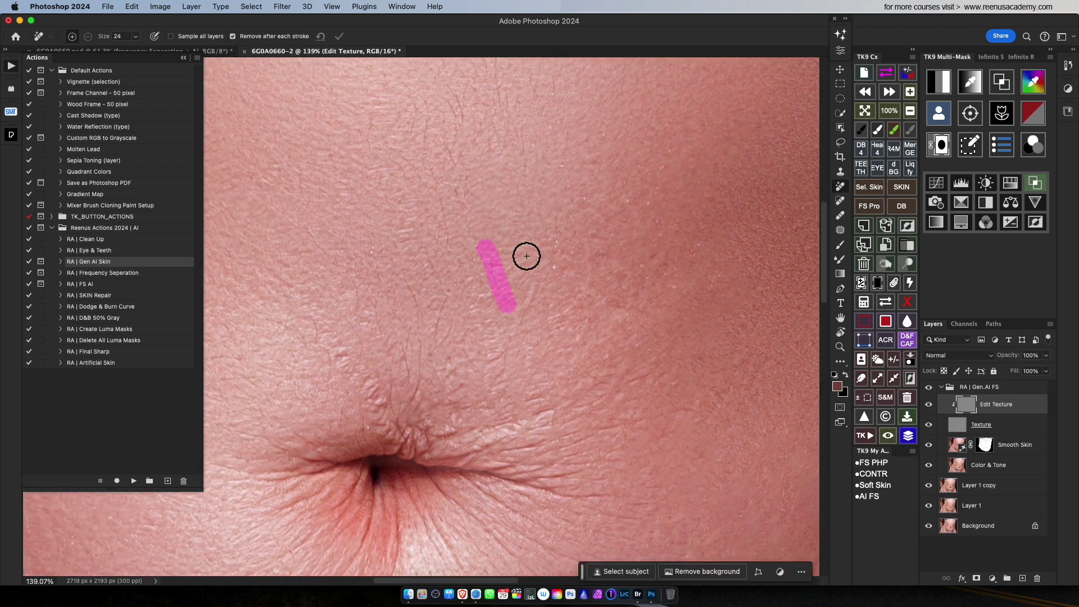
pyautogui.moveTo(525, 265); pyautogui.dragTo(530, 317)
pyautogui.click(517, 220)
# - Enlarge the Remove tool brush to size 34 and paint out the vertical creases running down to the navel's upper edge
pyautogui.hscroll(-3, 531, 255)
pyautogui.scroll(2, 531, 255)
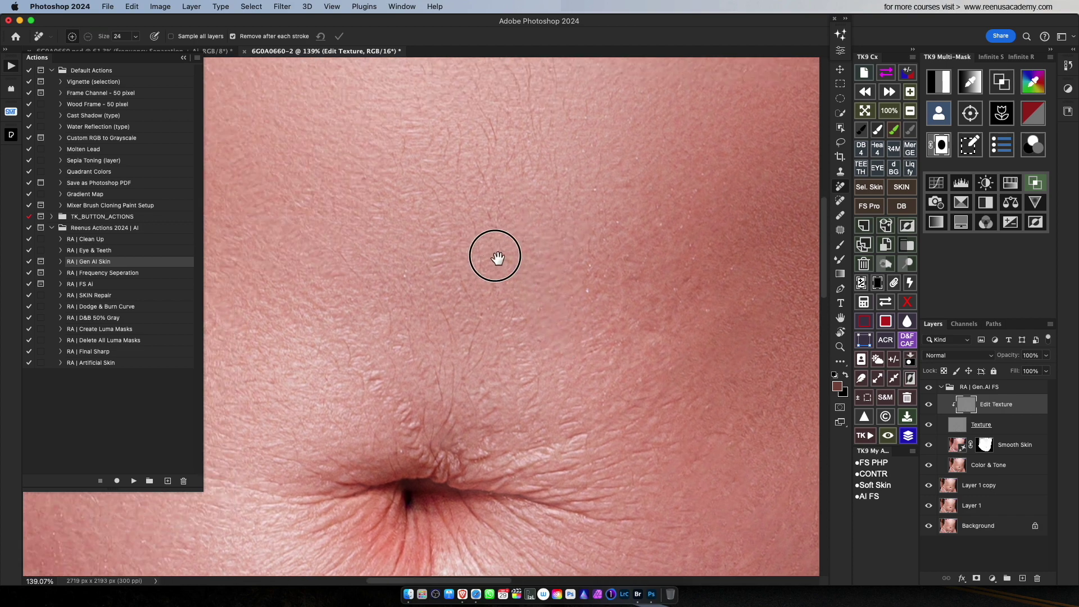
pyautogui.press(']')
pyautogui.moveTo(457, 269); pyautogui.dragTo(483, 344)
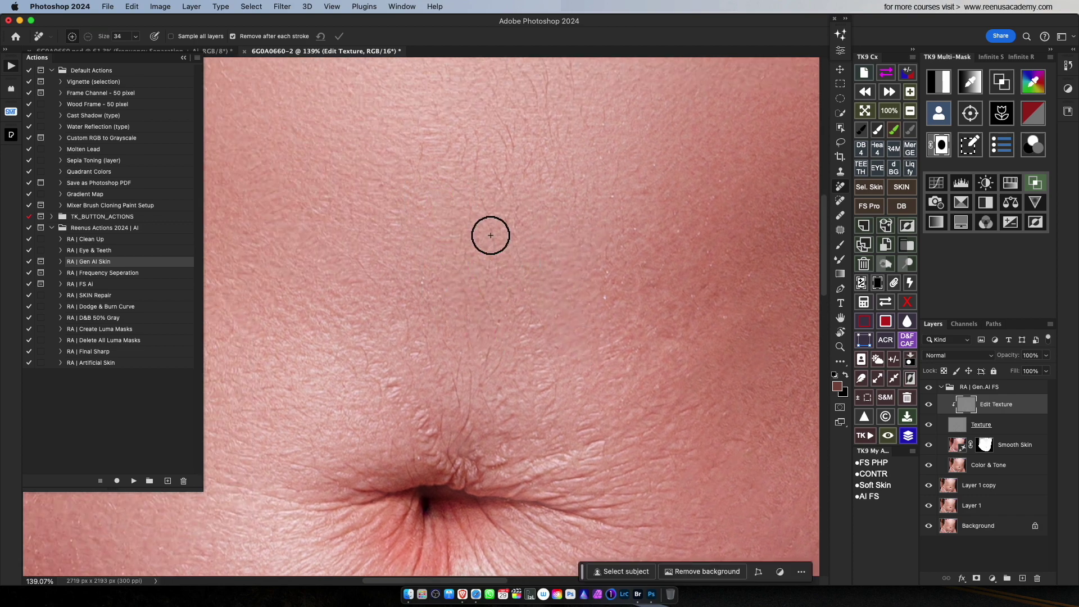
pyautogui.moveTo(254, 151)
pyautogui.mouseDown()
pyautogui.moveTo(284, 213)
pyautogui.moveTo(466, 386)
pyautogui.mouseUp()
pyautogui.scroll(-3, 392, 328)
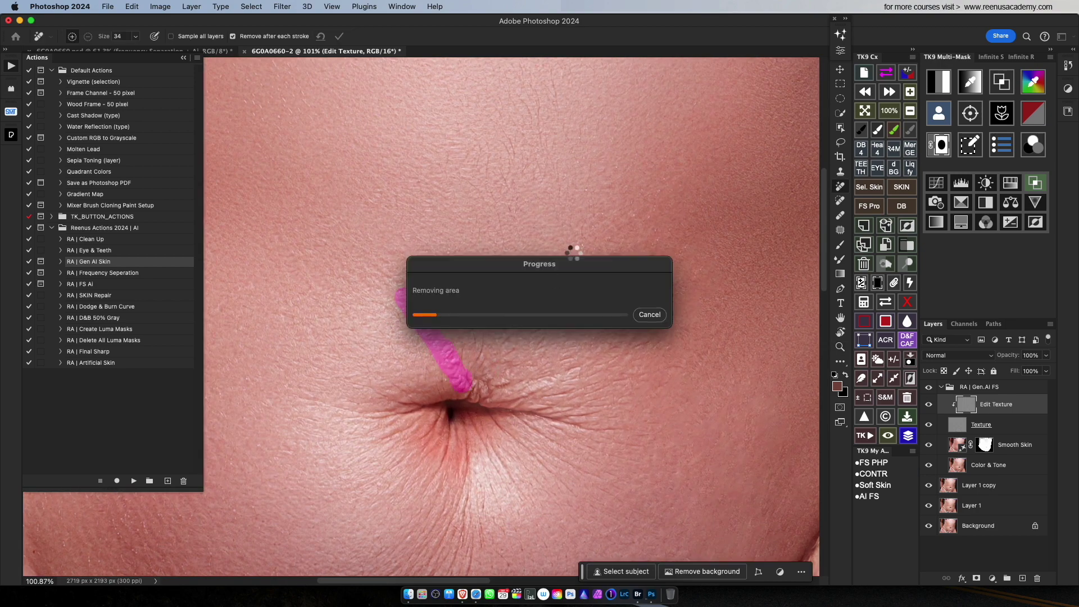
# - Collapse the Default Actions set and remove the wrinkles above and to the upper right of the navel
pyautogui.click(52, 70)
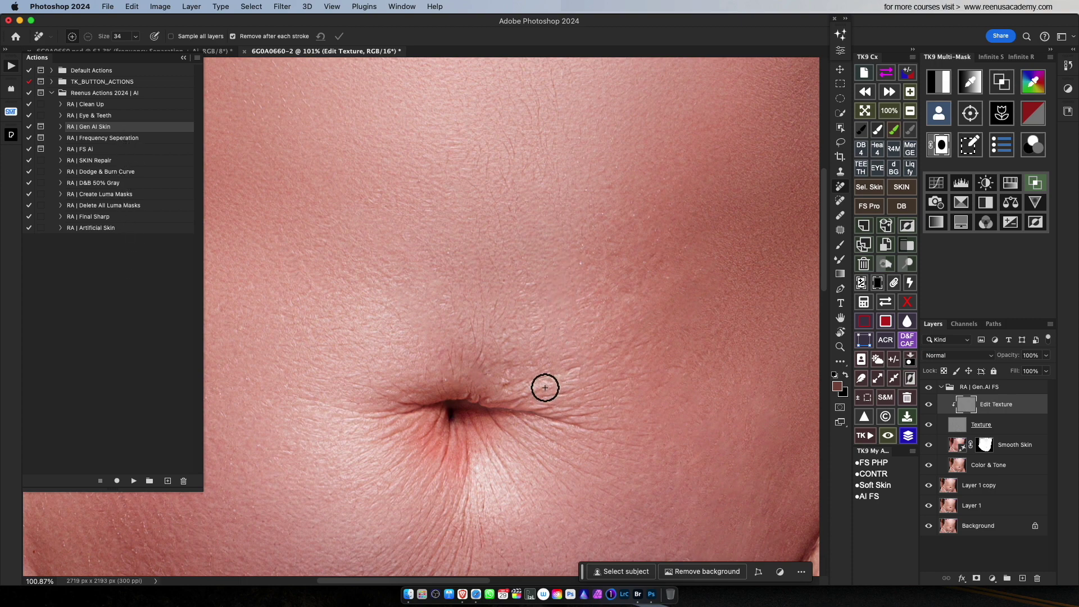
pyautogui.moveTo(545, 387); pyautogui.dragTo(585, 363)
pyautogui.moveTo(536, 317)
pyautogui.mouseDown()
pyautogui.moveTo(544, 302)
pyautogui.moveTo(528, 246)
pyautogui.mouseUp()
pyautogui.moveTo(515, 316)
pyautogui.mouseDown()
pyautogui.moveTo(515, 366)
pyautogui.moveTo(505, 376)
pyautogui.moveTo(489, 356)
pyautogui.moveTo(487, 369)
pyautogui.mouseUp()
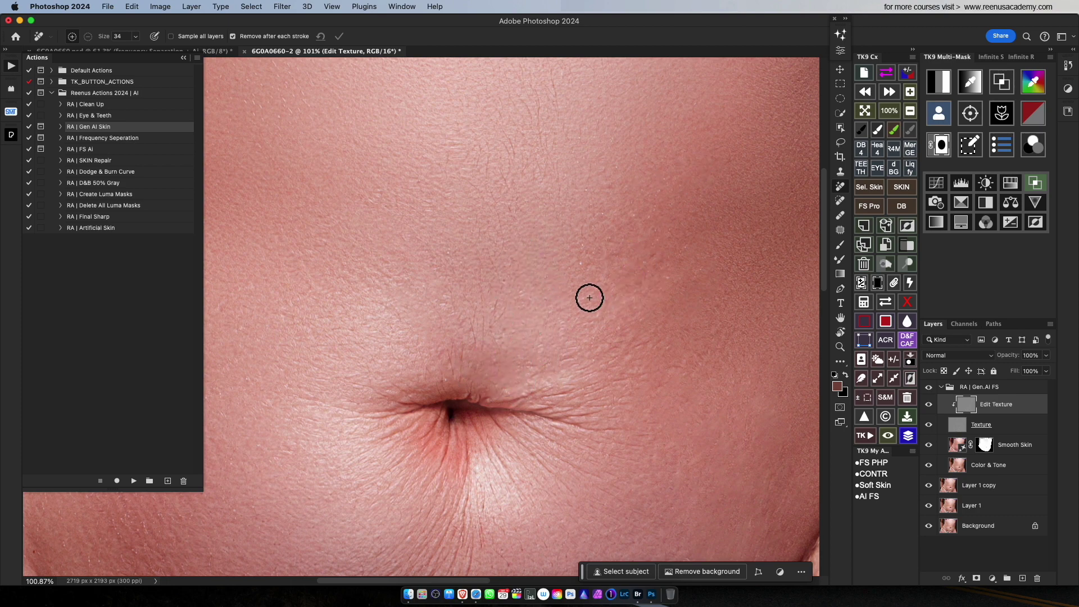
pyautogui.moveTo(564, 312); pyautogui.dragTo(531, 386)
pyautogui.moveTo(605, 371)
pyautogui.mouseDown()
pyautogui.moveTo(602, 274)
pyautogui.moveTo(588, 252)
pyautogui.moveTo(644, 237)
pyautogui.mouseUp()
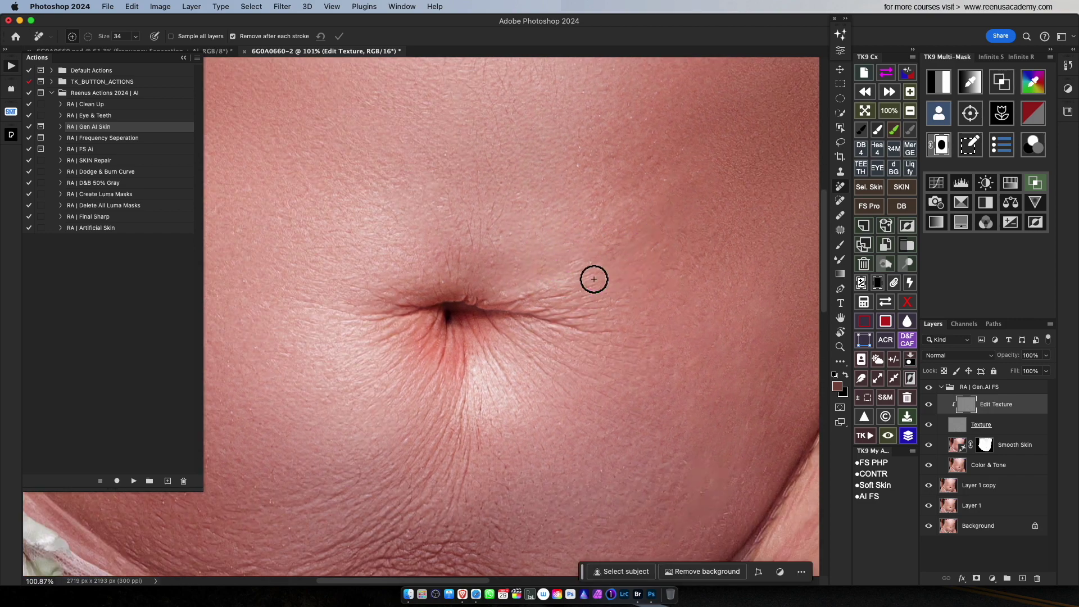
# - Paint out the creases radiating from the navel to the right and downward with the Remove tool
pyautogui.moveTo(591, 260)
pyautogui.mouseDown()
pyautogui.moveTo(522, 296)
pyautogui.moveTo(612, 279)
pyautogui.moveTo(593, 330)
pyautogui.moveTo(630, 288)
pyautogui.mouseUp()
pyautogui.moveTo(556, 326); pyautogui.dragTo(597, 332)
pyautogui.moveTo(512, 312)
pyautogui.mouseDown()
pyautogui.moveTo(523, 323)
pyautogui.moveTo(502, 333)
pyautogui.moveTo(540, 349)
pyautogui.mouseUp()
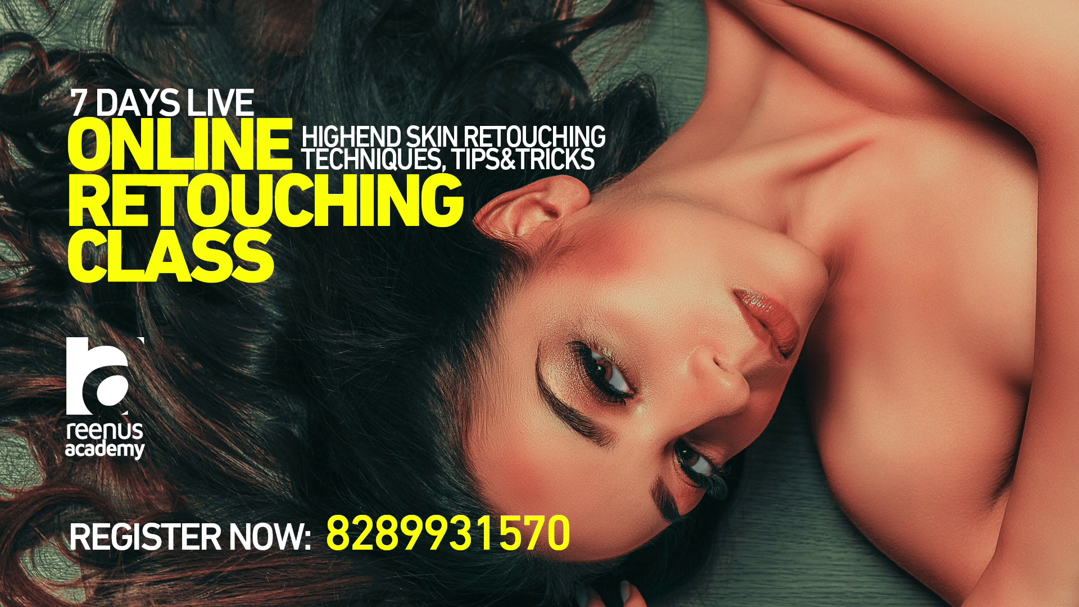
pyautogui.moveTo(540, 356); pyautogui.dragTo(506, 450)
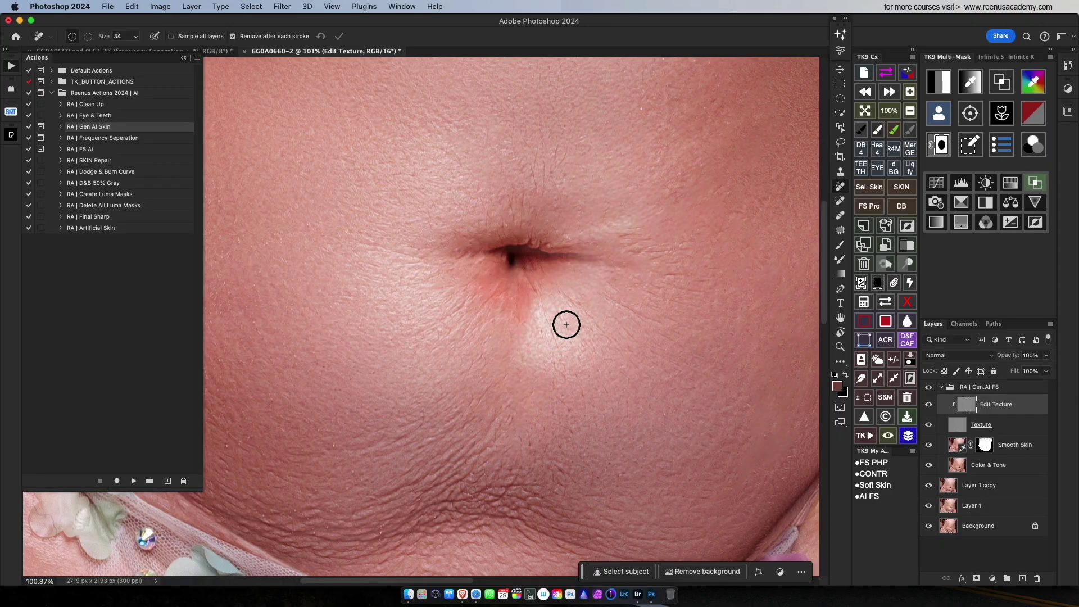
pyautogui.moveTo(553, 302); pyautogui.dragTo(557, 348)
pyautogui.moveTo(620, 242); pyautogui.dragTo(676, 233)
pyautogui.moveTo(569, 244); pyautogui.dragTo(635, 224)
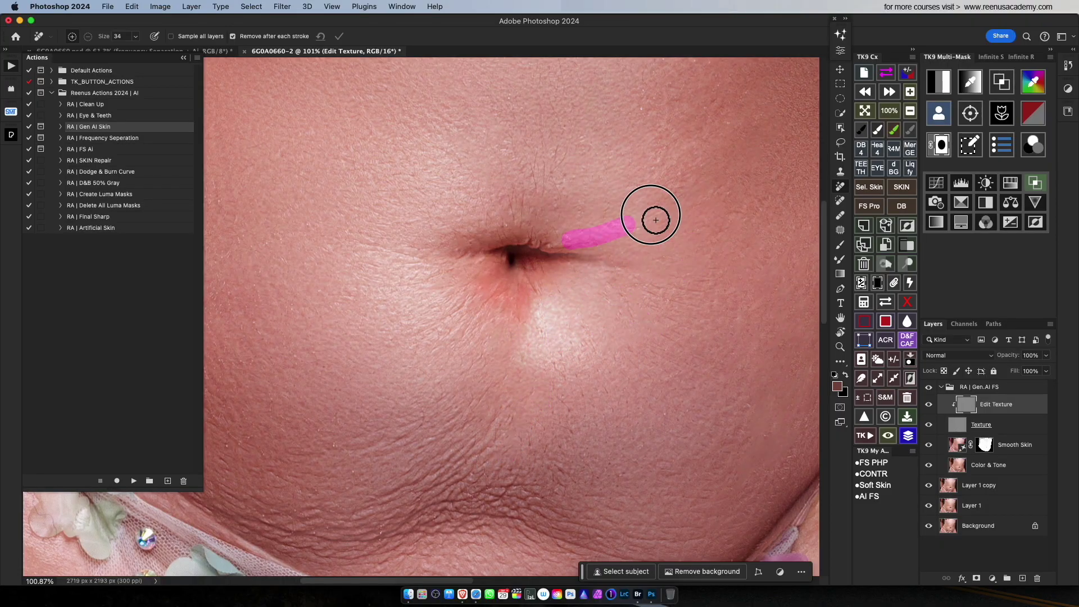
# - Remove the diagonal creases on the belly below and to the left of the navel
pyautogui.scroll(-2, 737, 138)
pyautogui.moveTo(496, 353); pyautogui.dragTo(433, 376)
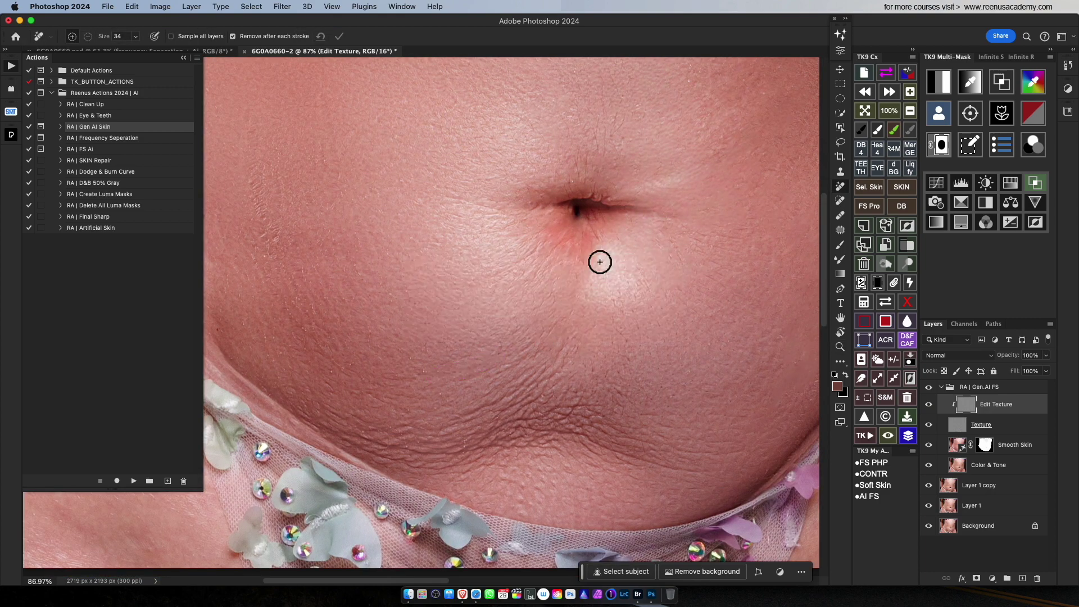
pyautogui.moveTo(554, 353); pyautogui.dragTo(462, 414)
pyautogui.moveTo(541, 346); pyautogui.dragTo(516, 372)
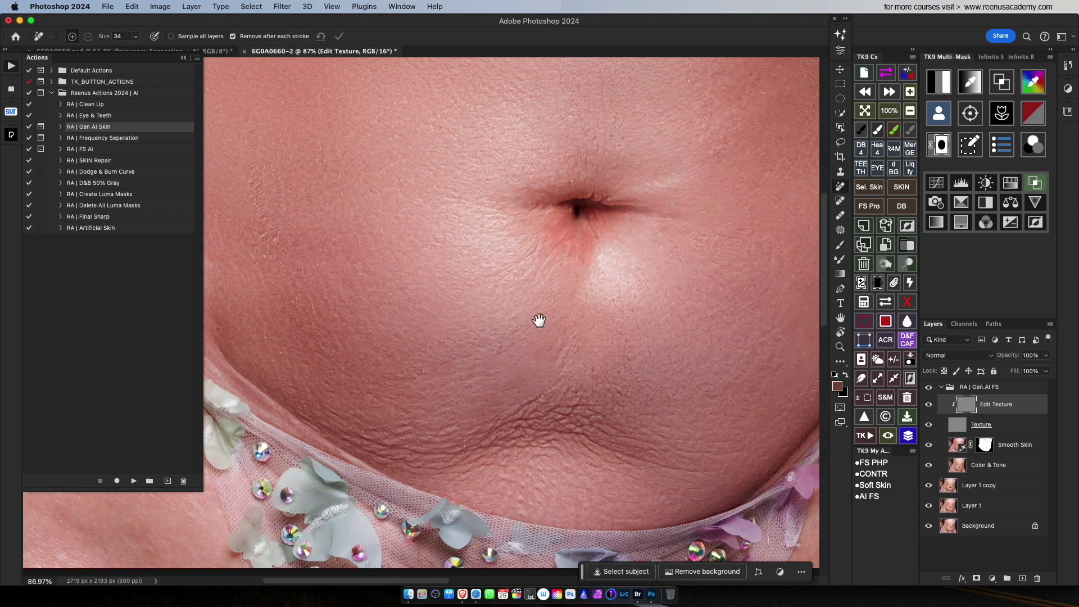
# - Remove the long stretch mark and nearby spots on the belly's left side with the Remove tool at size 35
pyautogui.moveTo(540, 321); pyautogui.dragTo(642, 310)
pyautogui.moveTo(353, 100); pyautogui.dragTo(373, 229)
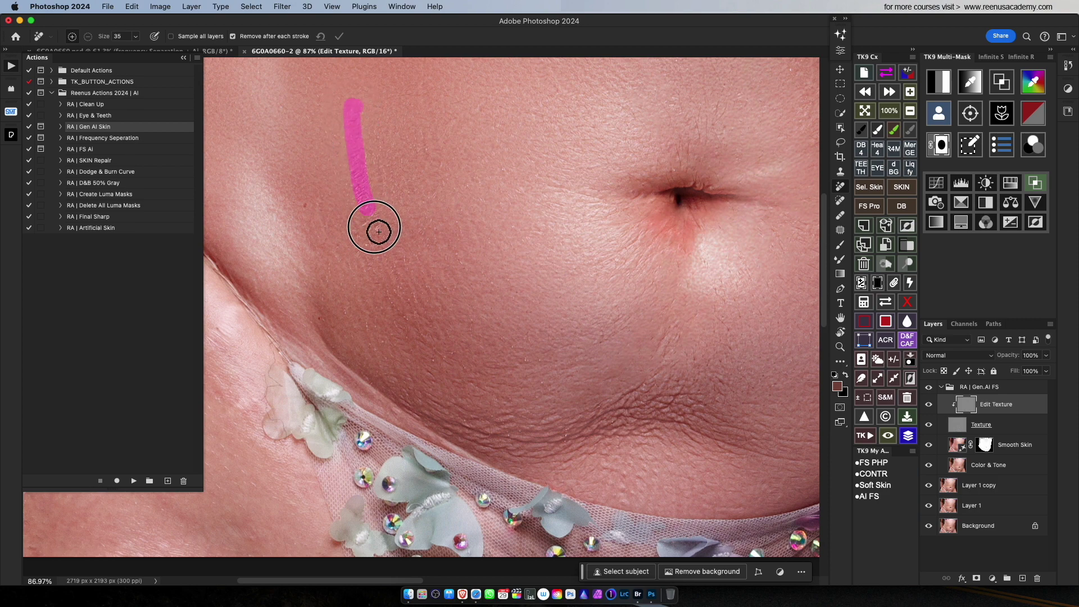
pyautogui.scroll(5, 465, 325)
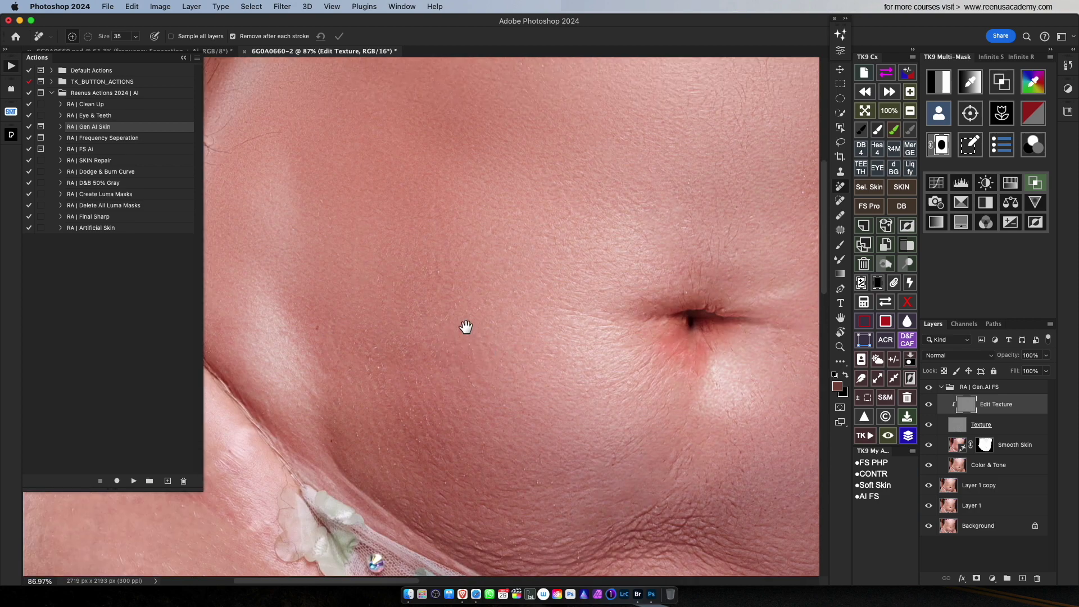
pyautogui.click(434, 250)
pyautogui.click(454, 229)
pyautogui.click(438, 223)
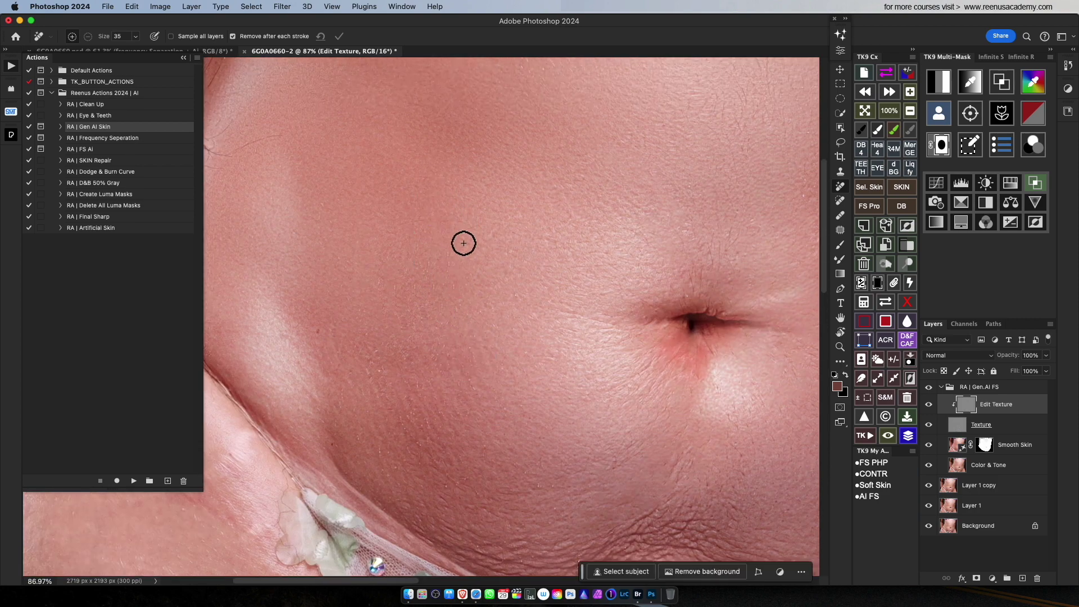
# - Clean up the remaining texture marks on the lower left belly and beside the left hip
pyautogui.moveTo(463, 336); pyautogui.dragTo(484, 385)
pyautogui.moveTo(302, 376); pyautogui.dragTo(323, 423)
pyautogui.scroll(-5, 346, 227)
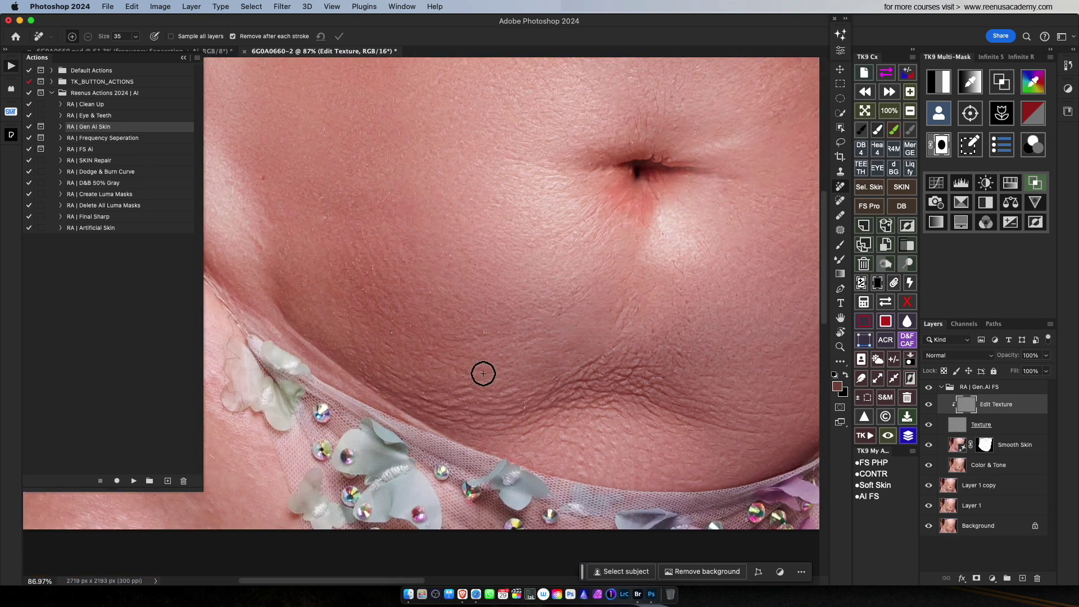
# - Remove the rough wrinkles across the lower left belly above the waistband with the Remove tool at size 35
pyautogui.moveTo(279, 314)
pyautogui.mouseDown()
pyautogui.moveTo(339, 375)
pyautogui.moveTo(402, 410)
pyautogui.moveTo(490, 422)
pyautogui.mouseUp()
pyautogui.moveTo(459, 383); pyautogui.dragTo(496, 379)
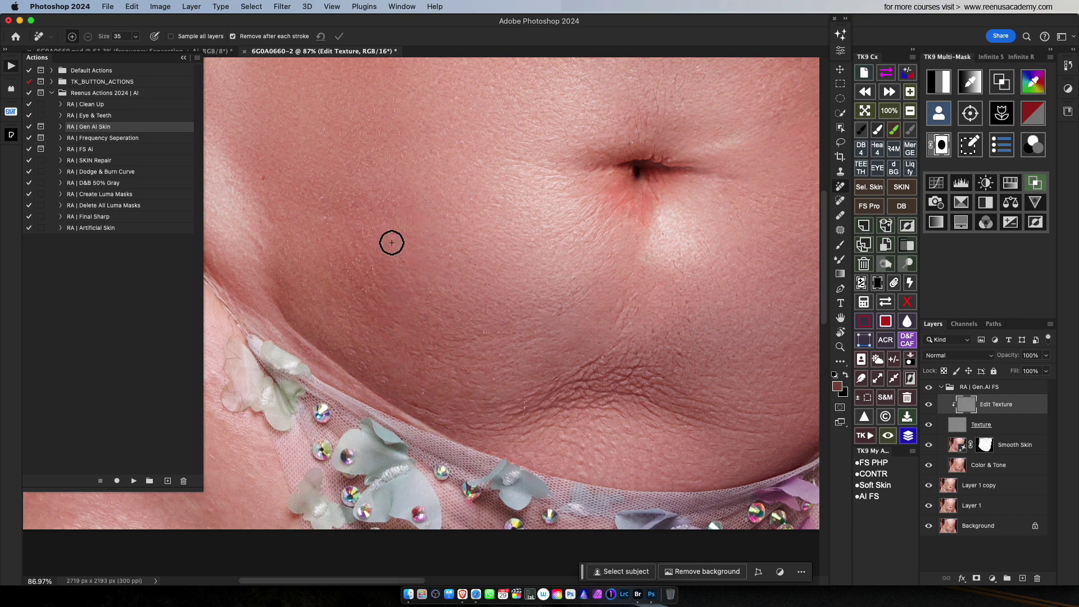
pyautogui.moveTo(354, 233); pyautogui.dragTo(378, 285)
pyautogui.moveTo(351, 332)
pyautogui.mouseDown()
pyautogui.moveTo(384, 384)
pyautogui.moveTo(334, 314)
pyautogui.moveTo(423, 409)
pyautogui.moveTo(486, 421)
pyautogui.moveTo(558, 406)
pyautogui.moveTo(578, 373)
pyautogui.mouseUp()
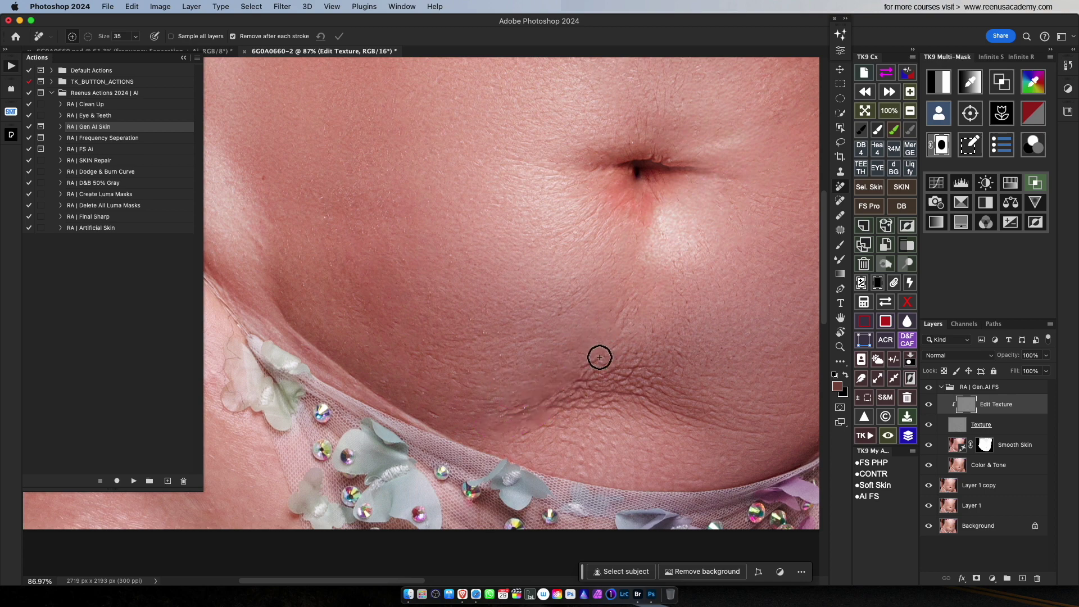
# - Paint out the cluster of deep wrinkles on the fold centred below the navel
pyautogui.moveTo(634, 309); pyautogui.dragTo(618, 336)
pyautogui.moveTo(618, 388)
pyautogui.mouseDown()
pyautogui.moveTo(579, 355)
pyautogui.moveTo(628, 335)
pyautogui.mouseUp()
pyautogui.moveTo(598, 315)
pyautogui.mouseDown()
pyautogui.moveTo(518, 354)
pyautogui.moveTo(632, 334)
pyautogui.moveTo(666, 371)
pyautogui.mouseUp()
pyautogui.click(475, 377)
# - Enlarge the Remove tool to size 62 and smooth the wrinkled lower right belly
pyautogui.scroll(-1, 645, 349)
pyautogui.hscroll(1, 646, 349)
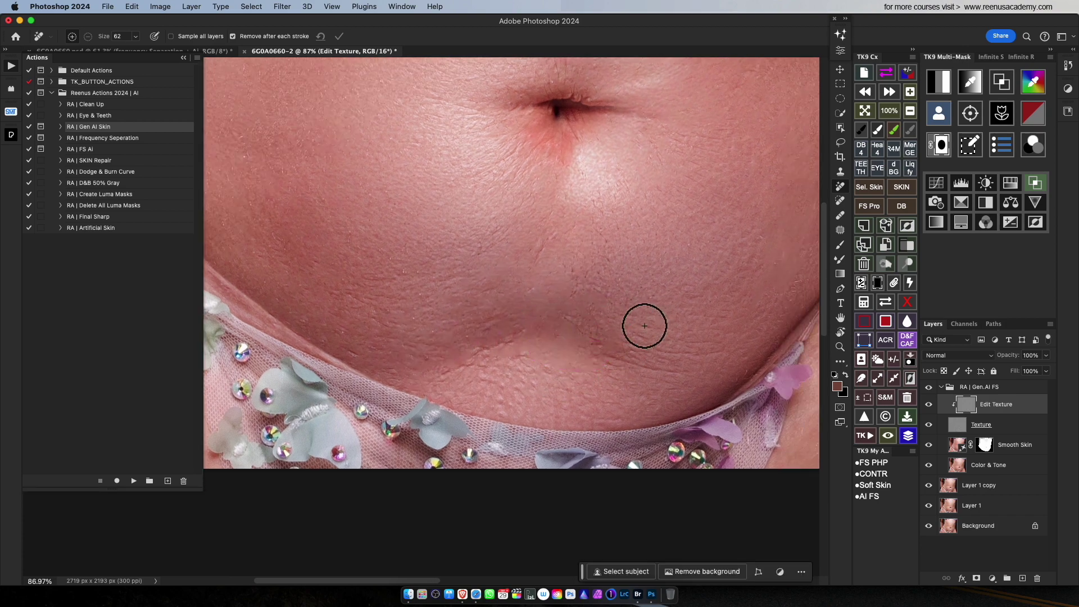
pyautogui.moveTo(574, 313)
pyautogui.mouseDown()
pyautogui.moveTo(679, 350)
pyautogui.moveTo(667, 362)
pyautogui.mouseUp()
pyautogui.moveTo(608, 305); pyautogui.dragTo(682, 335)
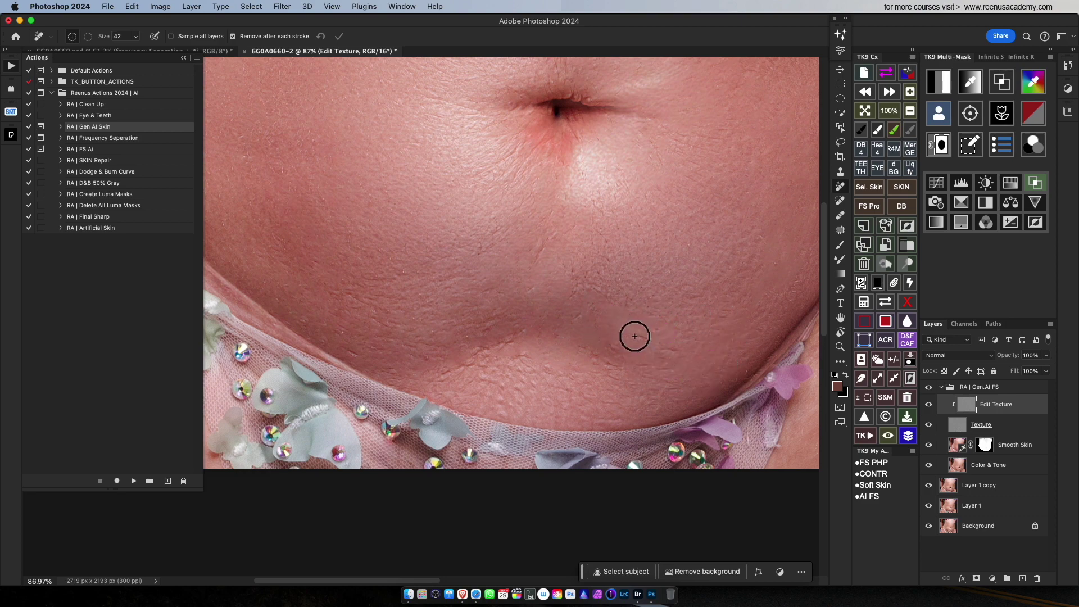
# - Remove the leftover bumps above the waistband and the diagonal crease below the navel with the Remove tool at size 42
pyautogui.moveTo(510, 354)
pyautogui.mouseDown()
pyautogui.moveTo(457, 332)
pyautogui.moveTo(540, 347)
pyautogui.moveTo(595, 383)
pyautogui.moveTo(500, 399)
pyautogui.moveTo(441, 380)
pyautogui.mouseUp()
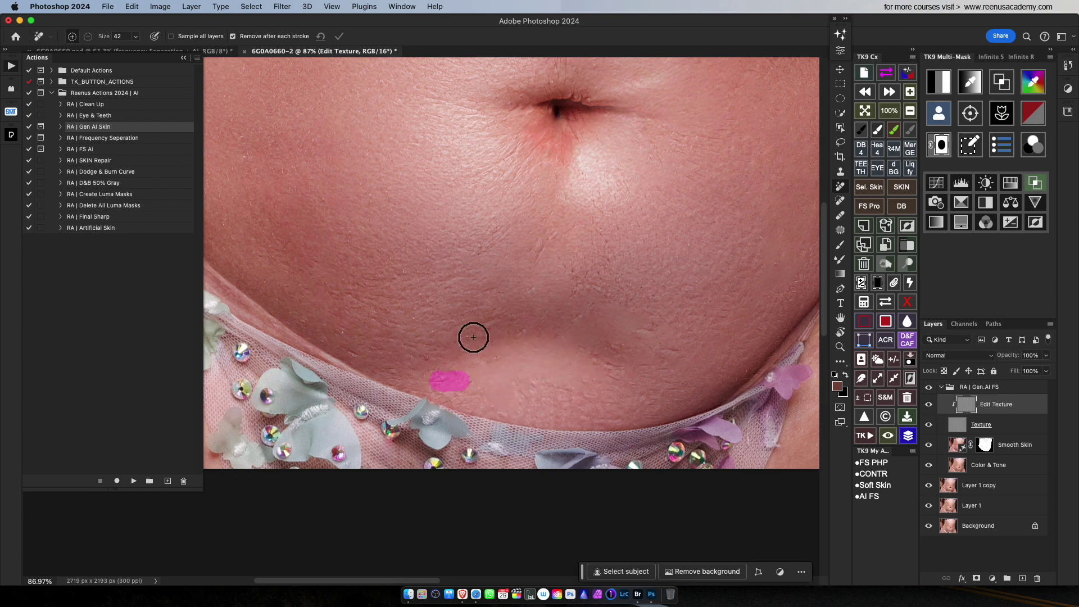
pyautogui.moveTo(470, 268)
pyautogui.mouseDown()
pyautogui.moveTo(429, 284)
pyautogui.moveTo(361, 286)
pyautogui.moveTo(362, 322)
pyautogui.mouseUp()
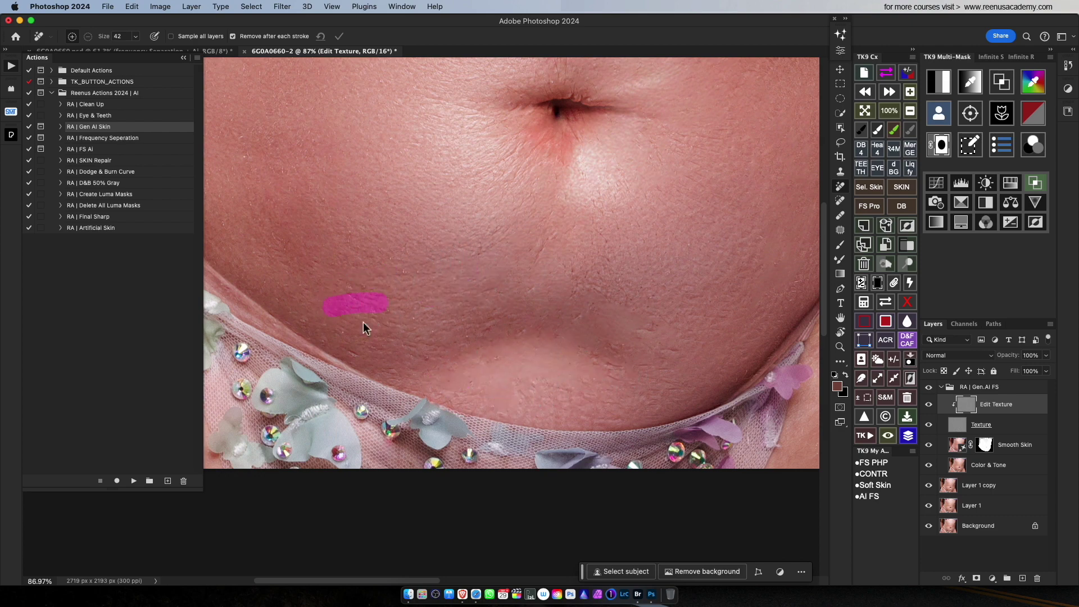
pyautogui.moveTo(481, 240)
pyautogui.mouseDown()
pyautogui.moveTo(511, 221)
pyautogui.moveTo(534, 249)
pyautogui.mouseUp()
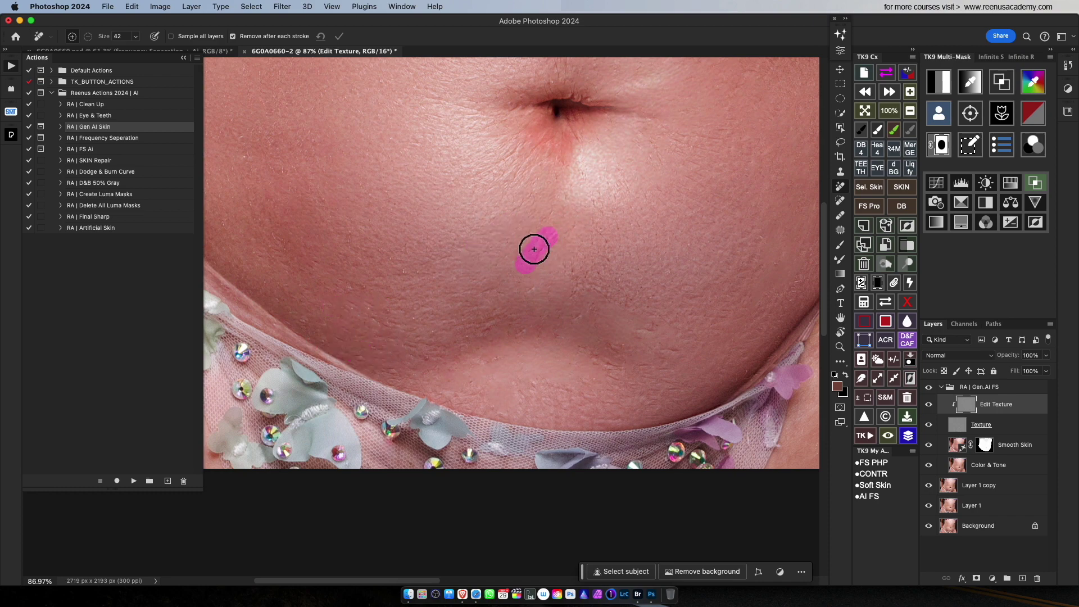
pyautogui.moveTo(490, 282); pyautogui.dragTo(478, 293)
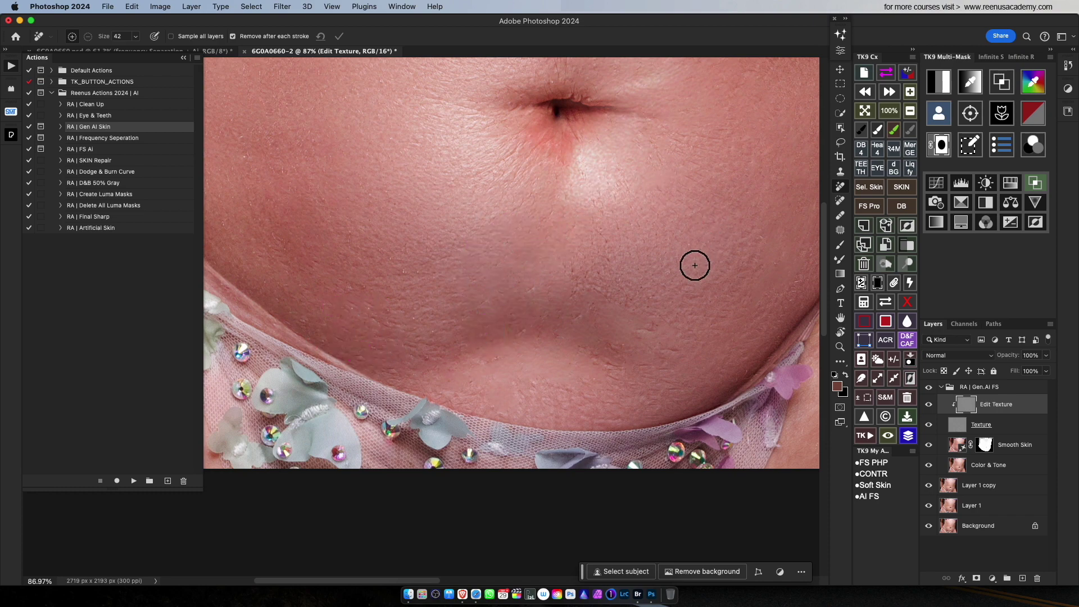
# - Clean up the uneven texture and spots across the belly's right side and just above the waistband
pyautogui.hscroll(3, 618, 275)
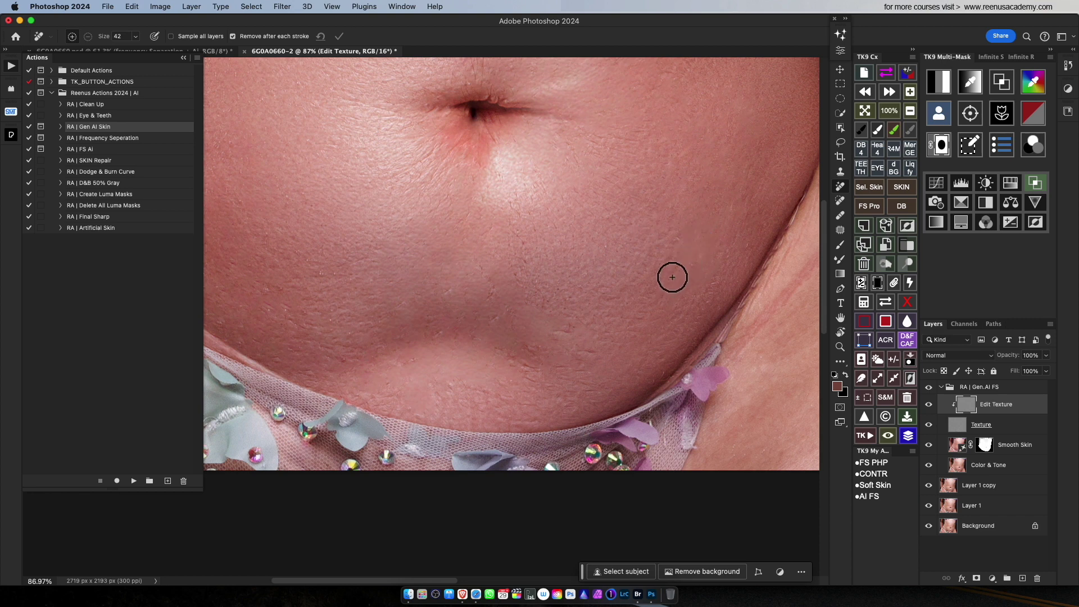
pyautogui.moveTo(673, 244); pyautogui.dragTo(660, 279)
pyautogui.moveTo(561, 332); pyautogui.dragTo(540, 344)
pyautogui.moveTo(525, 416)
pyautogui.mouseDown()
pyautogui.moveTo(495, 414)
pyautogui.moveTo(463, 383)
pyautogui.moveTo(430, 384)
pyautogui.mouseUp()
pyautogui.moveTo(590, 280); pyautogui.dragTo(564, 282)
pyautogui.moveTo(583, 326); pyautogui.dragTo(593, 319)
pyautogui.moveTo(665, 232)
pyautogui.mouseDown()
pyautogui.moveTo(622, 283)
pyautogui.moveTo(637, 305)
pyautogui.mouseUp()
pyautogui.moveTo(690, 217)
pyautogui.mouseDown()
pyautogui.moveTo(660, 285)
pyautogui.moveTo(616, 318)
pyautogui.mouseUp()
pyautogui.click(629, 324)
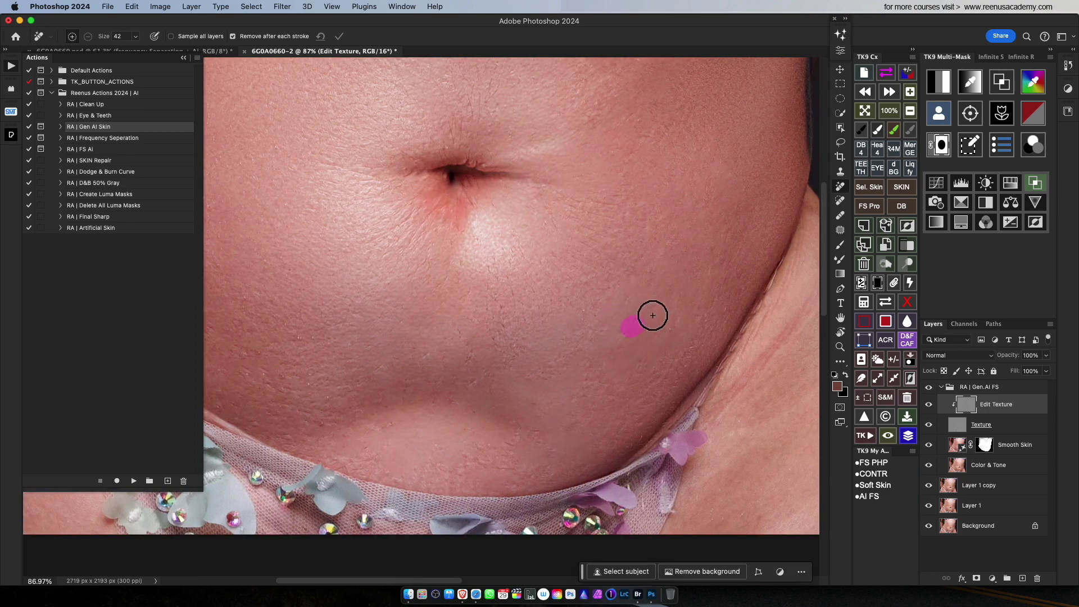
pyautogui.moveTo(640, 209); pyautogui.dragTo(687, 216)
pyautogui.moveTo(673, 281)
pyautogui.mouseDown()
pyautogui.moveTo(648, 315)
pyautogui.moveTo(687, 328)
pyautogui.mouseUp()
# - Reduce the Remove tool to size 22 and paint out the fine creases right of and below the navel
pyautogui.press('[')
pyautogui.press('[')
pyautogui.moveTo(562, 264); pyautogui.dragTo(634, 346)
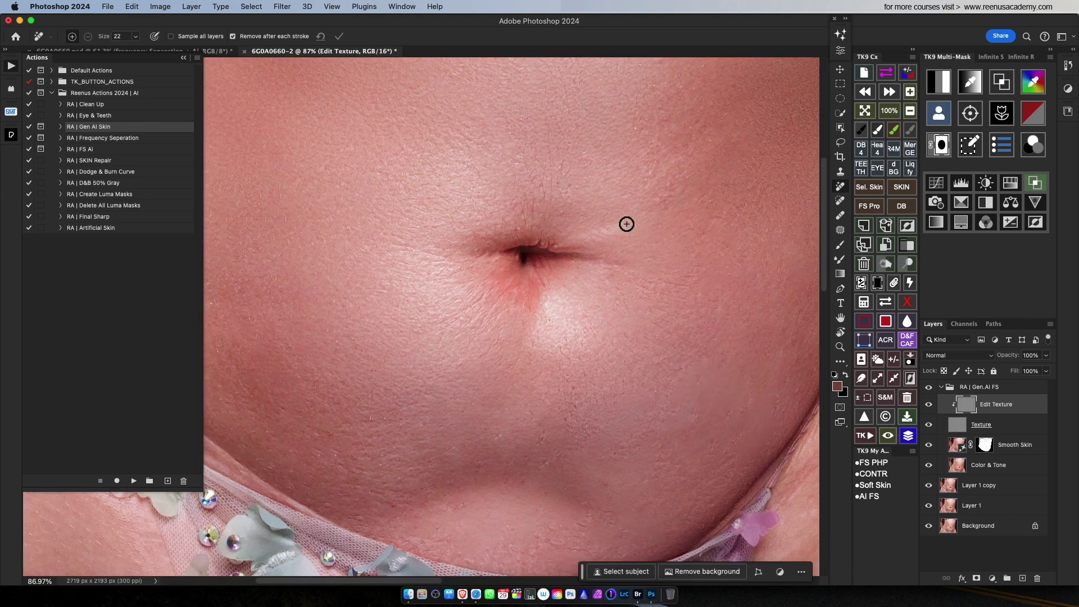
pyautogui.moveTo(597, 239); pyautogui.dragTo(638, 204)
pyautogui.moveTo(511, 270); pyautogui.dragTo(477, 309)
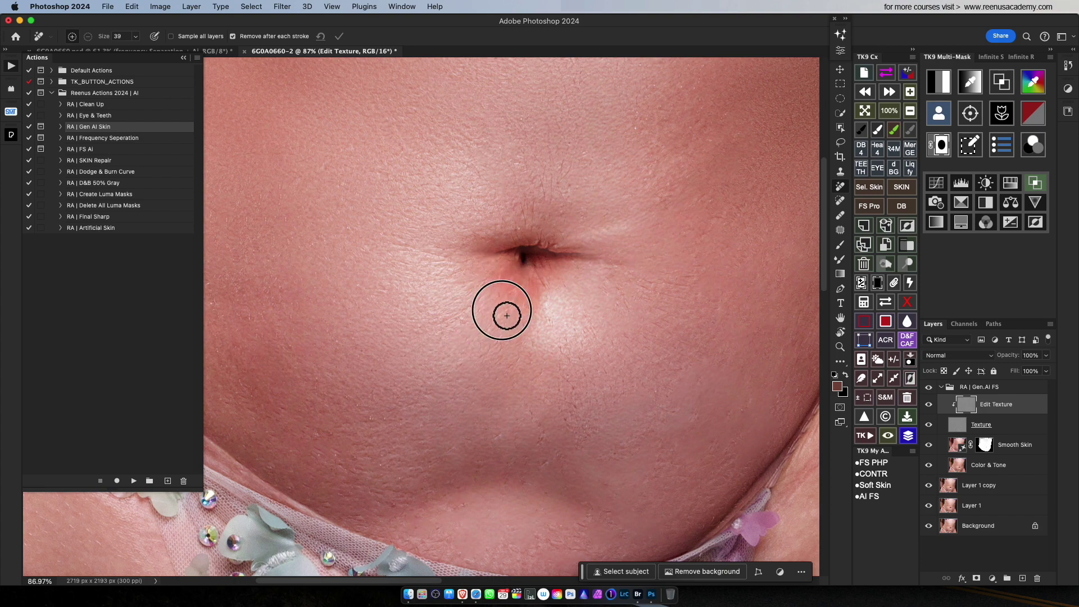
# - Remove the lines radiating below and to the left of the navel with the Remove tool at size 39
pyautogui.moveTo(495, 272); pyautogui.dragTo(422, 348)
pyautogui.moveTo(517, 288); pyautogui.dragTo(506, 325)
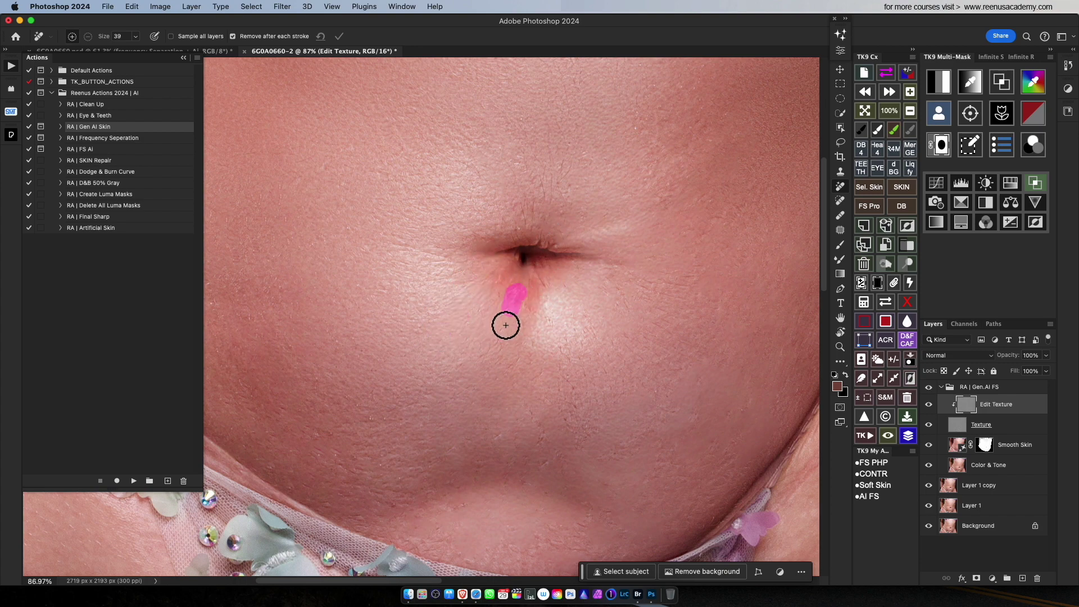
pyautogui.click(443, 267)
pyautogui.click(440, 311)
pyautogui.moveTo(411, 256)
pyautogui.mouseDown()
pyautogui.moveTo(395, 244)
pyautogui.moveTo(411, 280)
pyautogui.moveTo(492, 319)
pyautogui.mouseUp()
pyautogui.moveTo(481, 277); pyautogui.dragTo(426, 323)
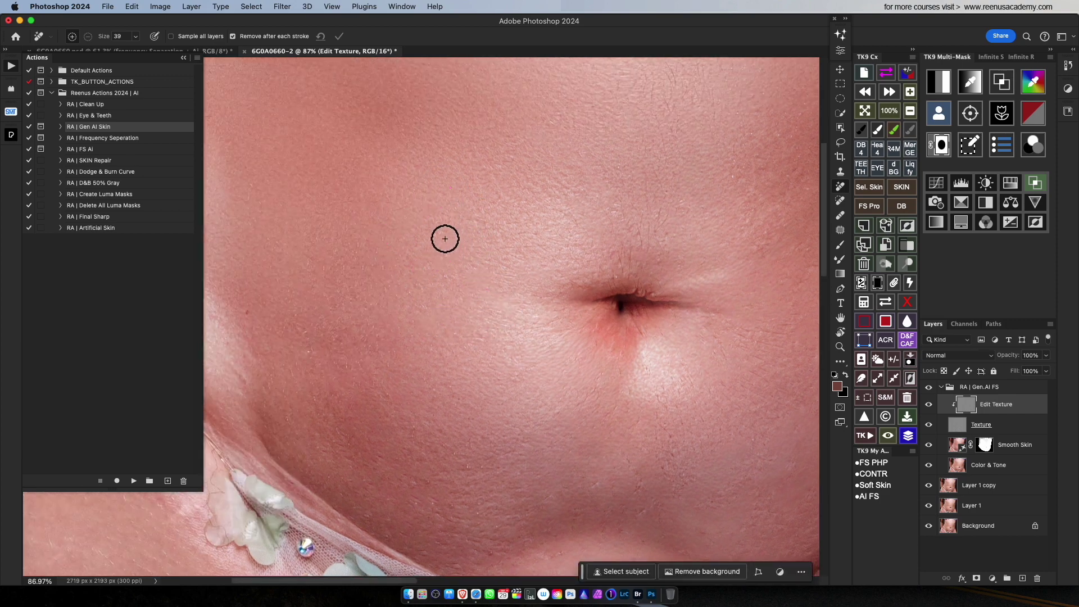
# - Even out the remaining texture patches beside the navel and on the lower left belly with the Remove tool at size 83
pyautogui.press('z')
pyautogui.scroll(-5, 422, 315)
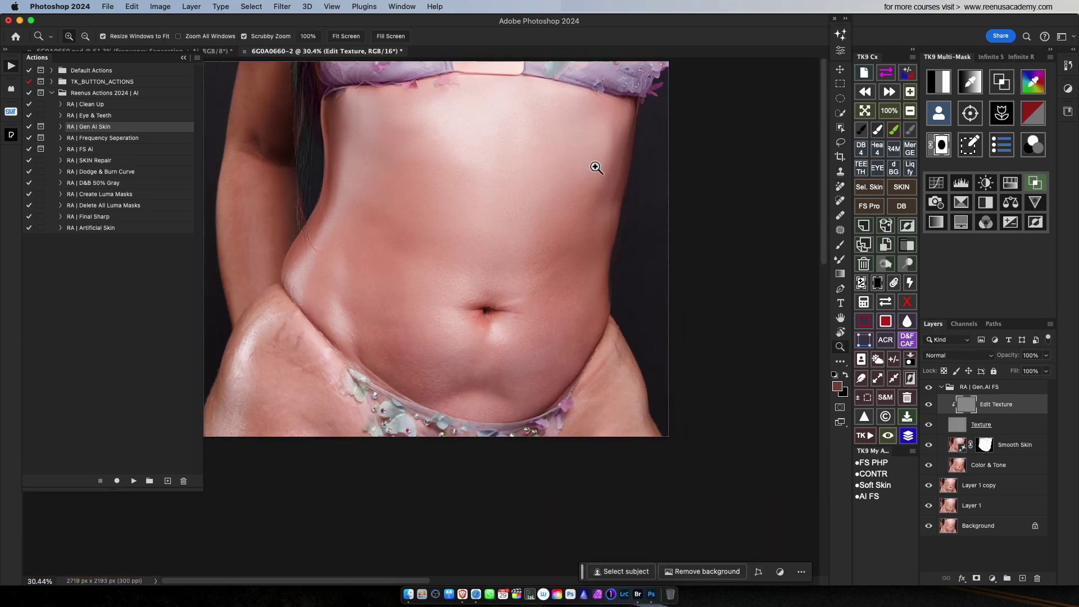
pyautogui.press('j')
pyautogui.scroll(2, 556, 299)
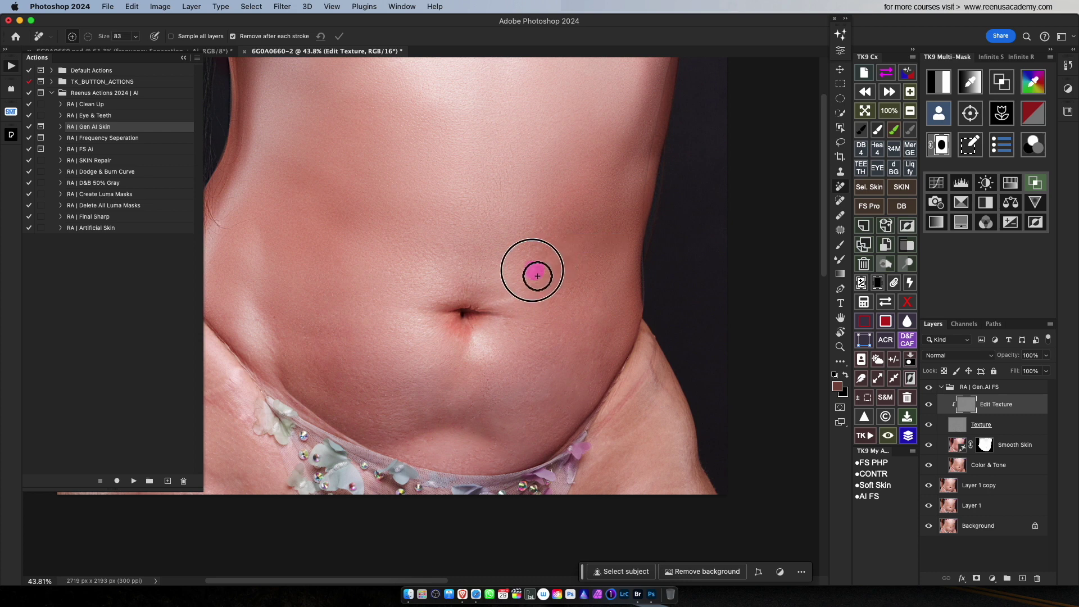
pyautogui.moveTo(533, 272); pyautogui.dragTo(570, 241)
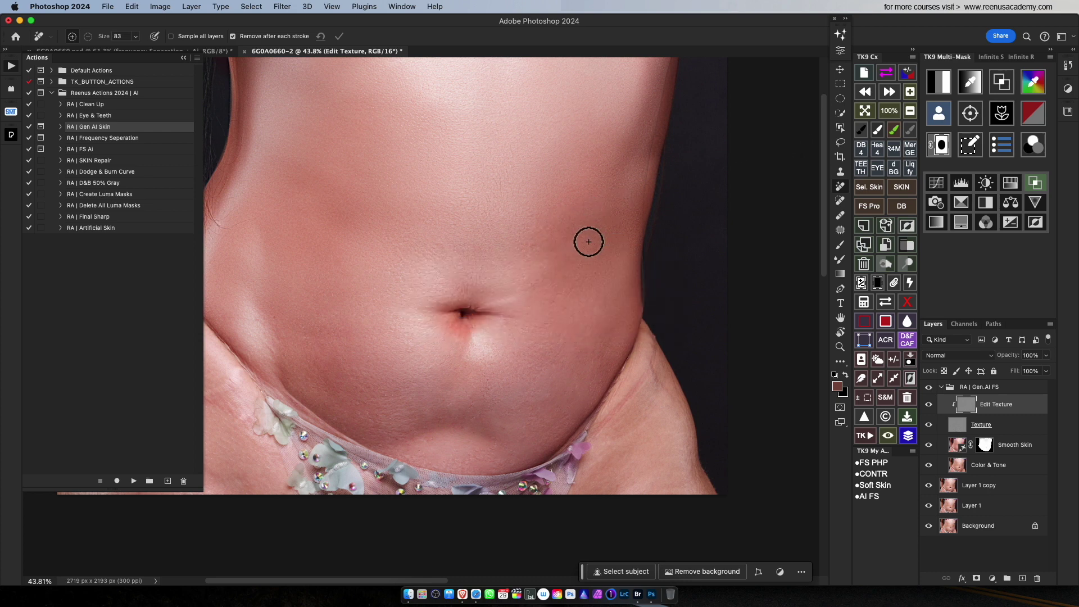
pyautogui.moveTo(503, 309); pyautogui.dragTo(555, 262)
pyautogui.moveTo(376, 387); pyautogui.dragTo(412, 374)
pyautogui.moveTo(542, 313); pyautogui.dragTo(467, 309)
pyautogui.moveTo(418, 346); pyautogui.dragTo(462, 341)
pyautogui.moveTo(364, 342); pyautogui.dragTo(392, 387)
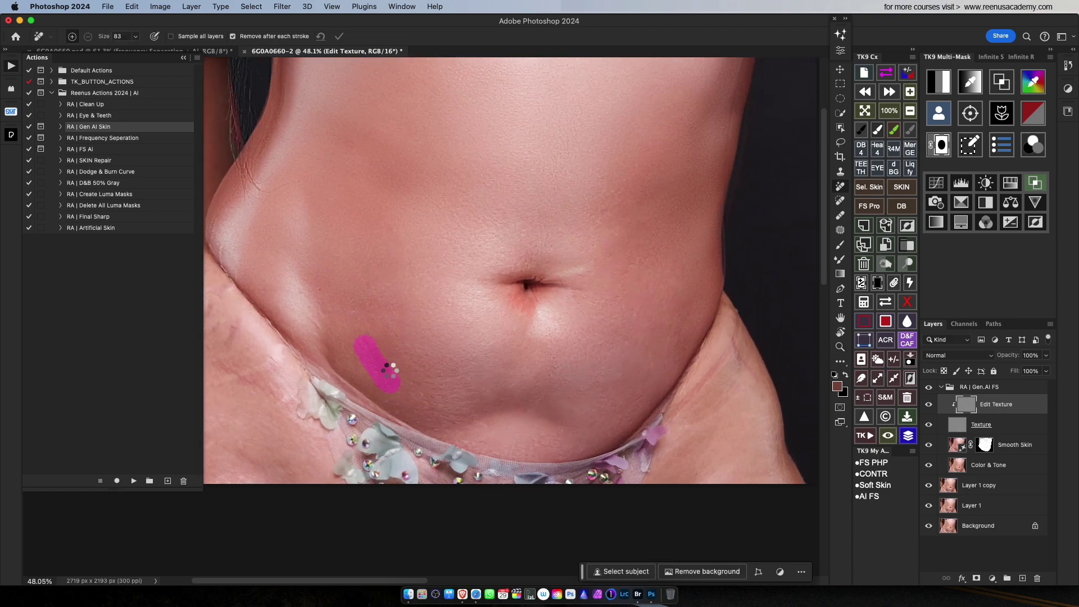
# - Collapse the RA | Gen.AI FS group and toggle its visibility to compare the belly before and after retouching
pyautogui.click(941, 386)
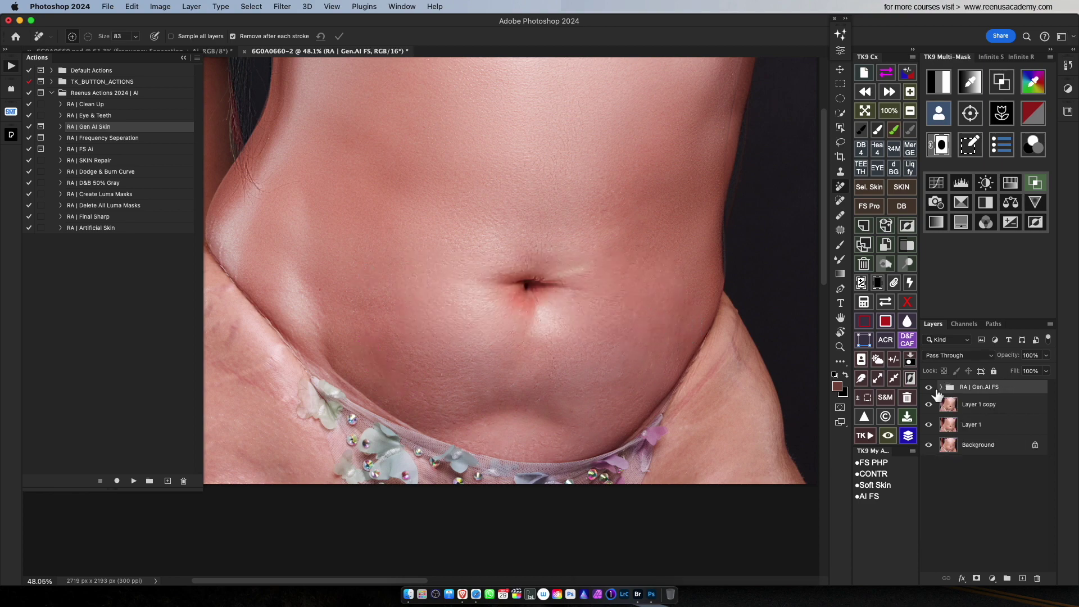
pyautogui.click(929, 388)
pyautogui.click(931, 387)
pyautogui.click(930, 388)
pyautogui.click(930, 388)
pyautogui.click(929, 387)
pyautogui.hscroll(3, 674, 230)
pyautogui.scroll(1, 674, 229)
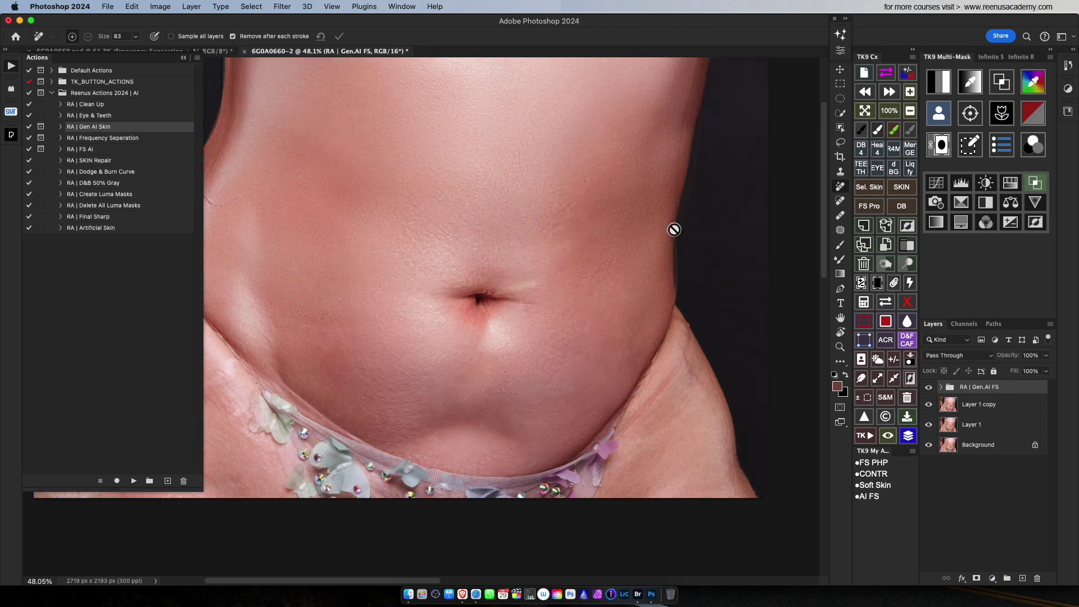
pyautogui.moveTo(564, 403); pyautogui.dragTo(584, 395)
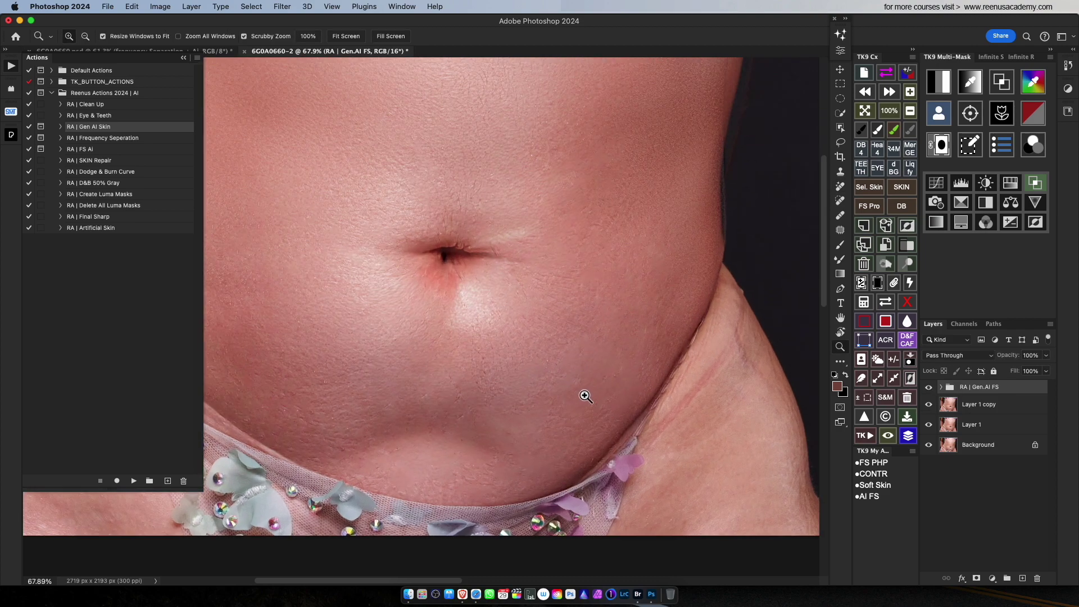
# - Add a new blank layer directly above the Smooth Skin layer and activate the Brush tool
pyautogui.click(1014, 446)
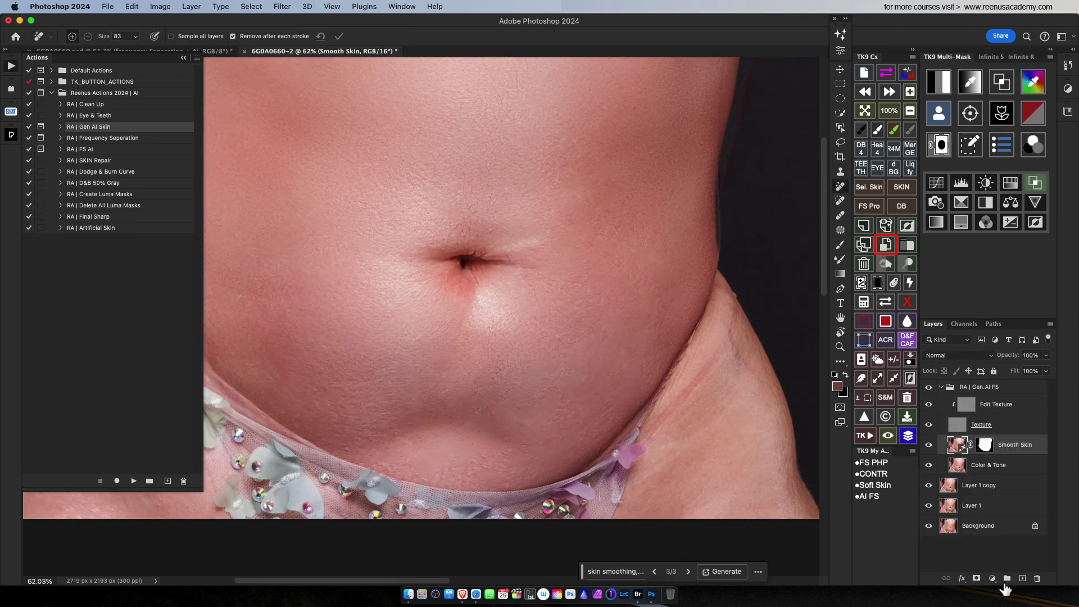
pyautogui.click(1022, 578)
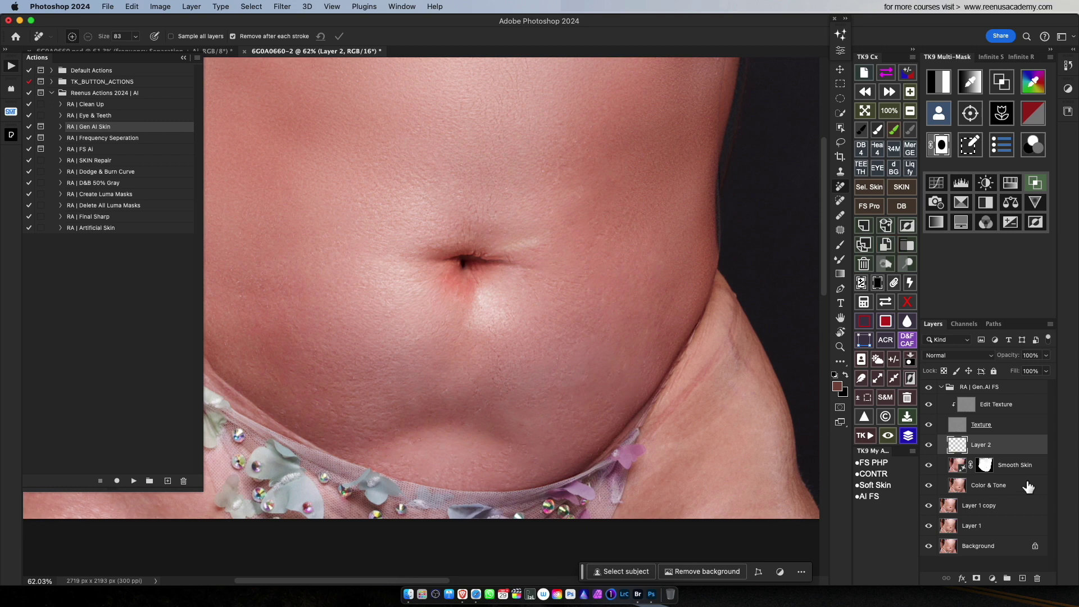
pyautogui.click(840, 244)
# - Even out the tones of the fold below the navel by painting sampled skin colours at 12% flow
pyautogui.moveTo(531, 383); pyautogui.dragTo(540, 389)
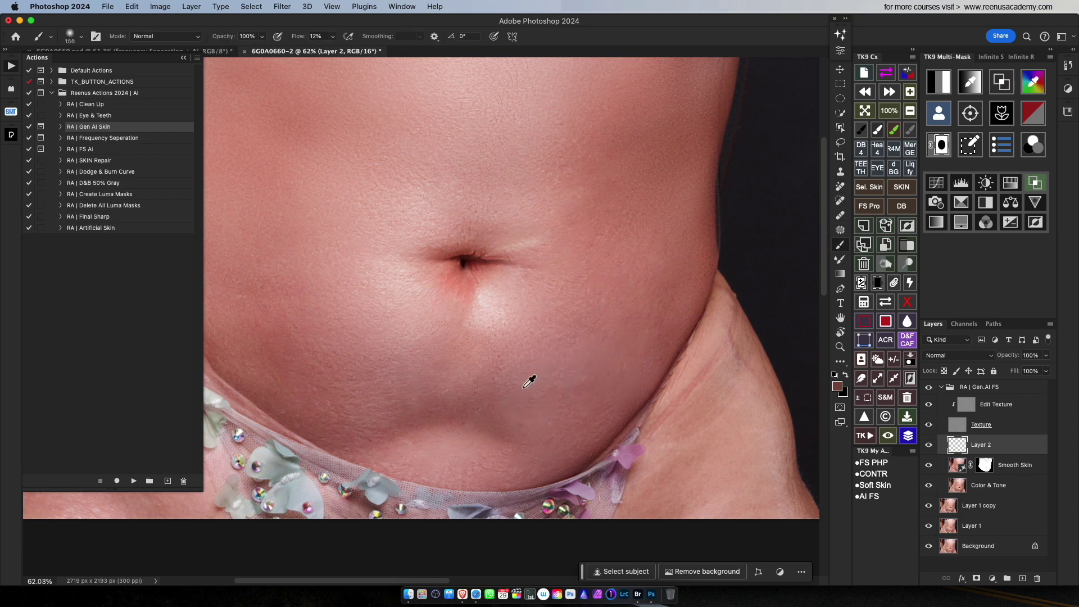
pyautogui.keyDown('alt'); pyautogui.click(523, 382); pyautogui.keyUp('alt')
pyautogui.moveTo(483, 424); pyautogui.dragTo(514, 435)
pyautogui.keyDown('alt'); pyautogui.click(488, 387); pyautogui.keyUp('alt')
pyautogui.moveTo(485, 393)
pyautogui.mouseDown()
pyautogui.moveTo(430, 422)
pyautogui.moveTo(470, 404)
pyautogui.mouseUp()
pyautogui.keyDown('alt'); pyautogui.click(594, 387); pyautogui.keyUp('alt')
pyautogui.moveTo(584, 416); pyautogui.dragTo(635, 393)
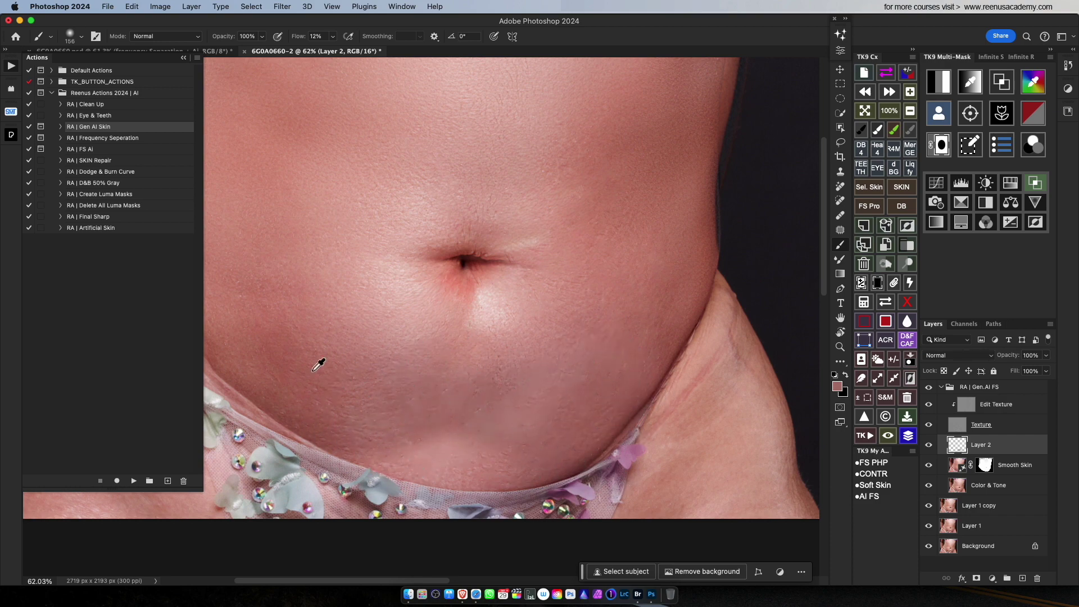
# - Blend the uneven tones on the belly's left side and lower area by painting with nearby sampled skin colours
pyautogui.scroll(-4, 346, 441)
pyautogui.keyDown('alt'); pyautogui.click(342, 352); pyautogui.keyUp('alt')
pyautogui.moveTo(350, 356); pyautogui.dragTo(393, 362)
pyautogui.keyDown('alt'); pyautogui.click(383, 400); pyautogui.keyUp('alt')
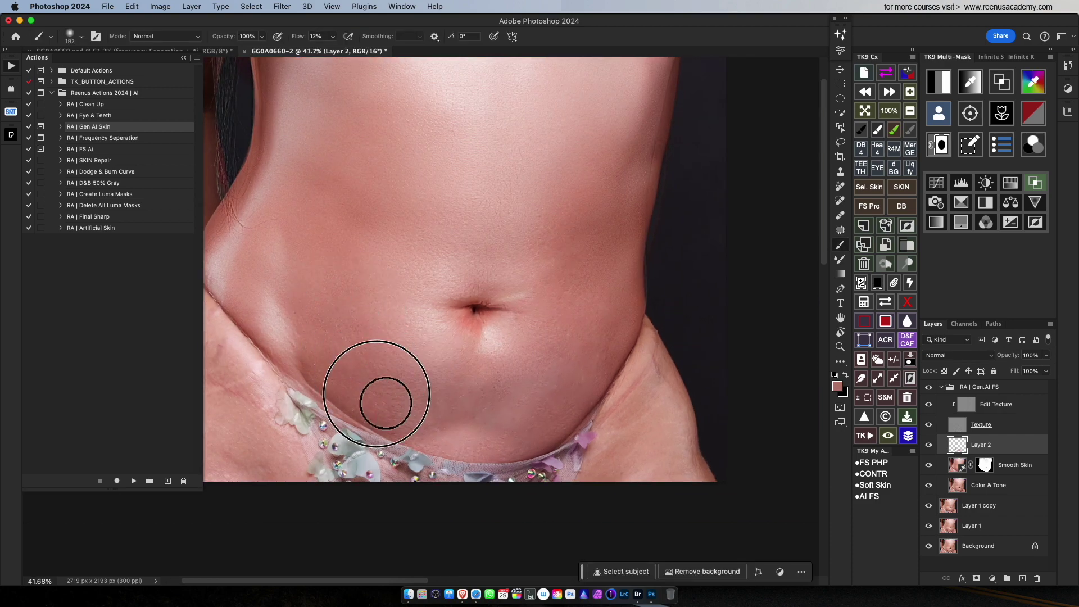
pyautogui.press('[')
pyautogui.moveTo(310, 295); pyautogui.dragTo(289, 269)
pyautogui.keyDown('alt'); pyautogui.click(280, 311); pyautogui.keyUp('alt')
pyautogui.moveTo(282, 313)
pyautogui.mouseDown()
pyautogui.moveTo(266, 273)
pyautogui.moveTo(310, 309)
pyautogui.moveTo(317, 377)
pyautogui.mouseUp()
pyautogui.moveTo(461, 405); pyautogui.dragTo(447, 403)
# - Paint sampled skin colours over the bright and dark creases at the navel's right side
pyautogui.keyDown('alt'); pyautogui.click(519, 330); pyautogui.keyUp('alt')
pyautogui.moveTo(525, 310); pyautogui.dragTo(455, 316)
pyautogui.moveTo(477, 315); pyautogui.dragTo(511, 314)
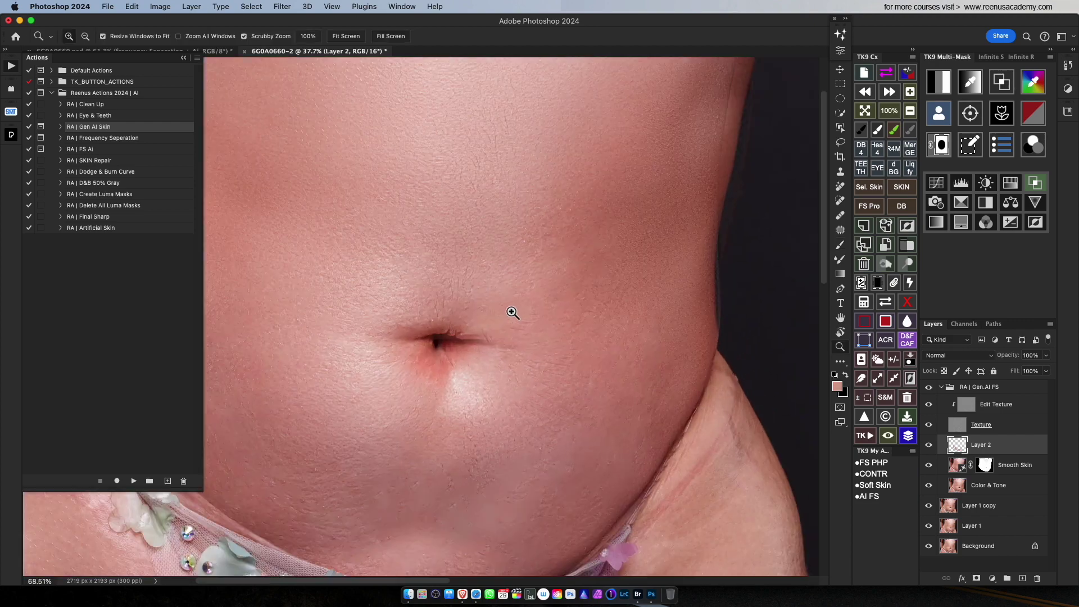
pyautogui.moveTo(463, 366)
pyautogui.mouseDown()
pyautogui.moveTo(436, 372)
pyautogui.moveTo(437, 348)
pyautogui.moveTo(452, 340)
pyautogui.moveTo(445, 354)
pyautogui.moveTo(425, 341)
pyautogui.mouseUp()
pyautogui.keyDown('alt'); pyautogui.click(433, 366); pyautogui.keyUp('alt')
pyautogui.keyDown('alt'); pyautogui.click(440, 343); pyautogui.keyUp('alt')
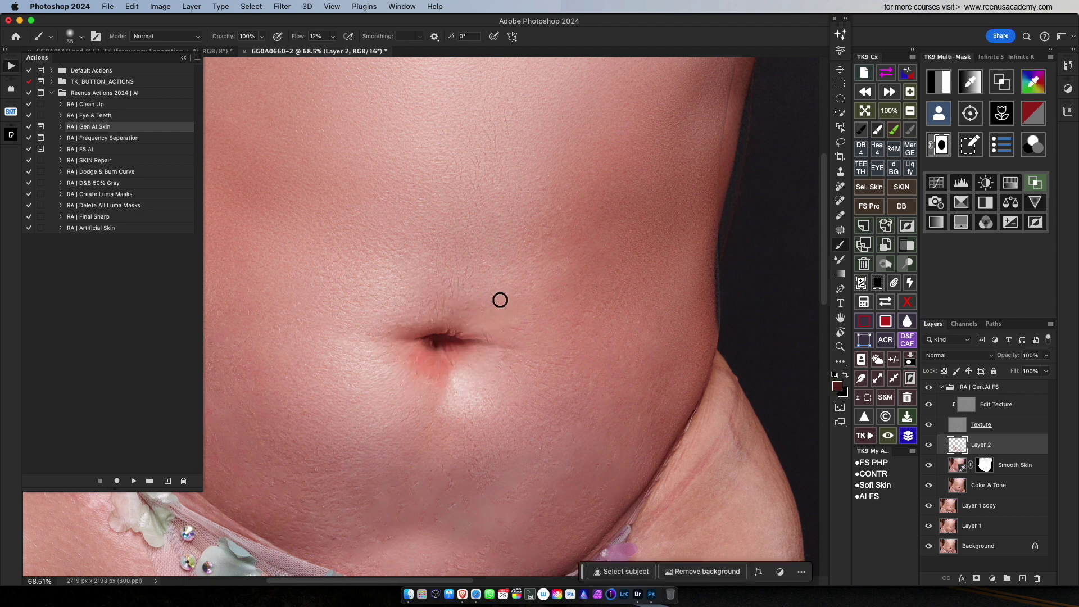
pyautogui.keyDown('alt'); pyautogui.click(460, 326); pyautogui.keyUp('alt')
pyautogui.moveTo(481, 351); pyautogui.dragTo(495, 351)
# - Tone down the bright highlight below the navel with sampled skin colours
pyautogui.keyDown('alt'); pyautogui.click(433, 372); pyautogui.keyUp('alt')
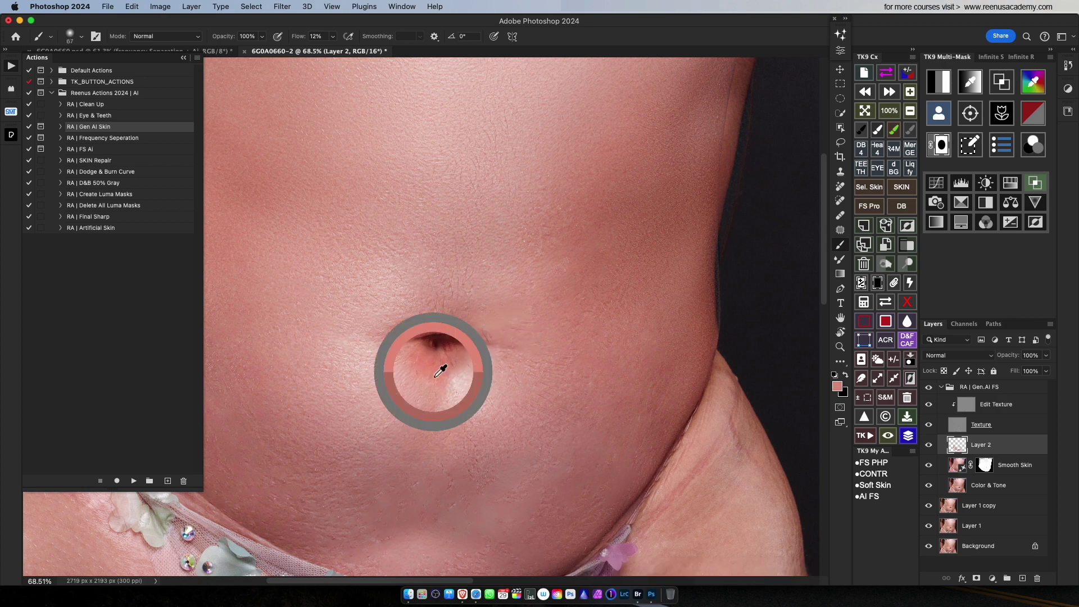
pyautogui.keyDown('alt'); pyautogui.click(475, 380); pyautogui.keyUp('alt')
pyautogui.moveTo(475, 380)
pyautogui.mouseDown()
pyautogui.moveTo(526, 385)
pyautogui.moveTo(547, 370)
pyautogui.mouseUp()
pyautogui.keyDown('alt'); pyautogui.click(463, 384); pyautogui.keyUp('alt')
pyautogui.scroll(-1, 559, 391)
pyautogui.keyDown('alt'); pyautogui.click(468, 461); pyautogui.keyUp('alt')
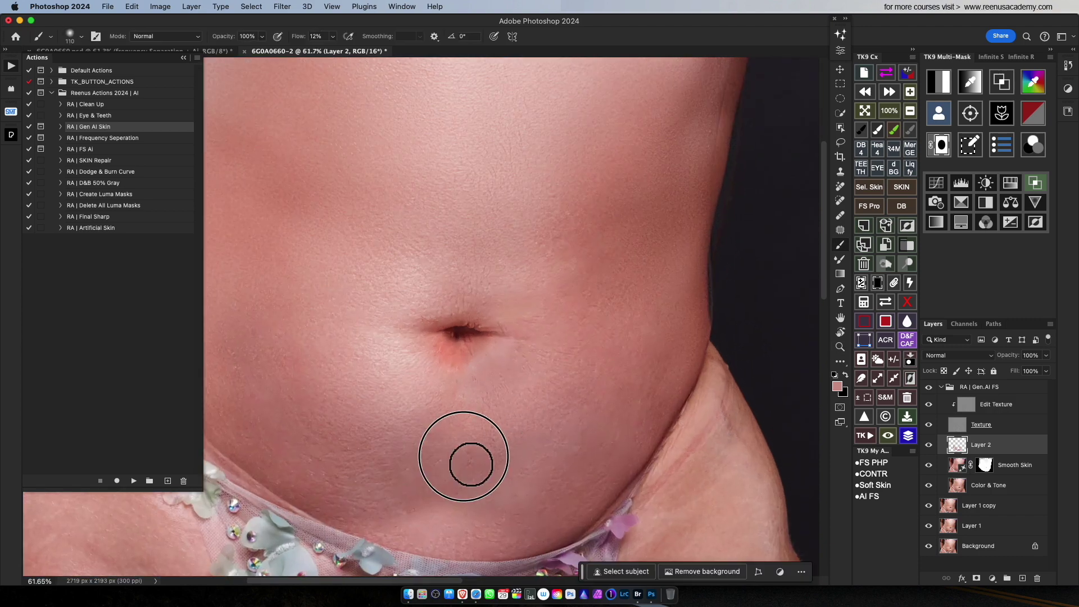
# - Clone clean skin texture over the rough spots above and right of the navel on the Edit Texture layer
pyautogui.click(996, 404)
pyautogui.click(840, 230)
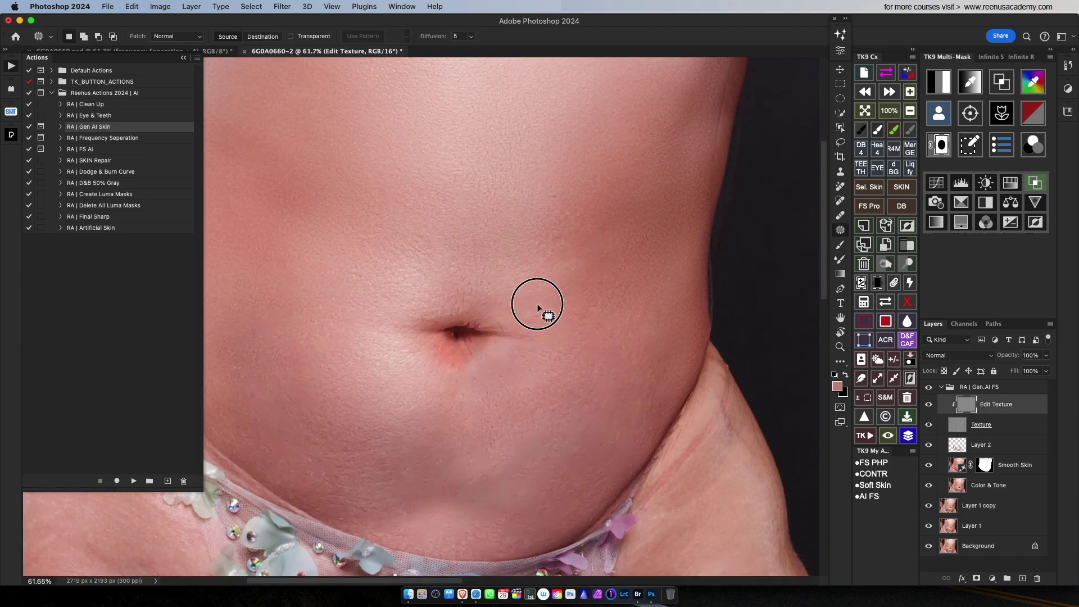
pyautogui.keyDown('super'); pyautogui.moveTo(554, 369); pyautogui.dragTo(543, 323); pyautogui.keyUp('super')
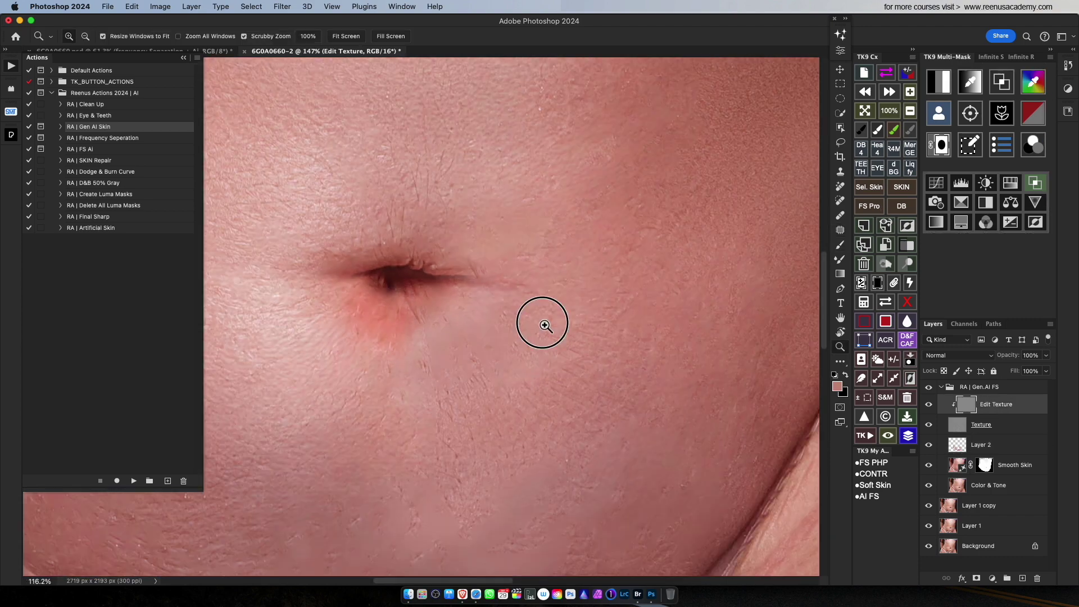
pyautogui.scroll(-1, 545, 325)
pyautogui.press('s')
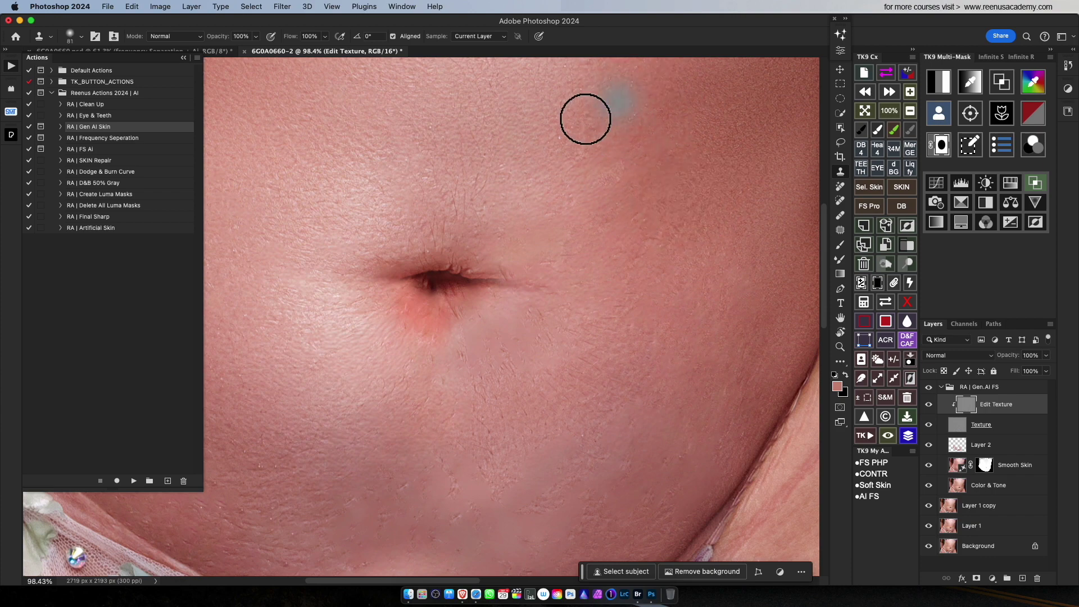
pyautogui.scroll(4, 585, 163)
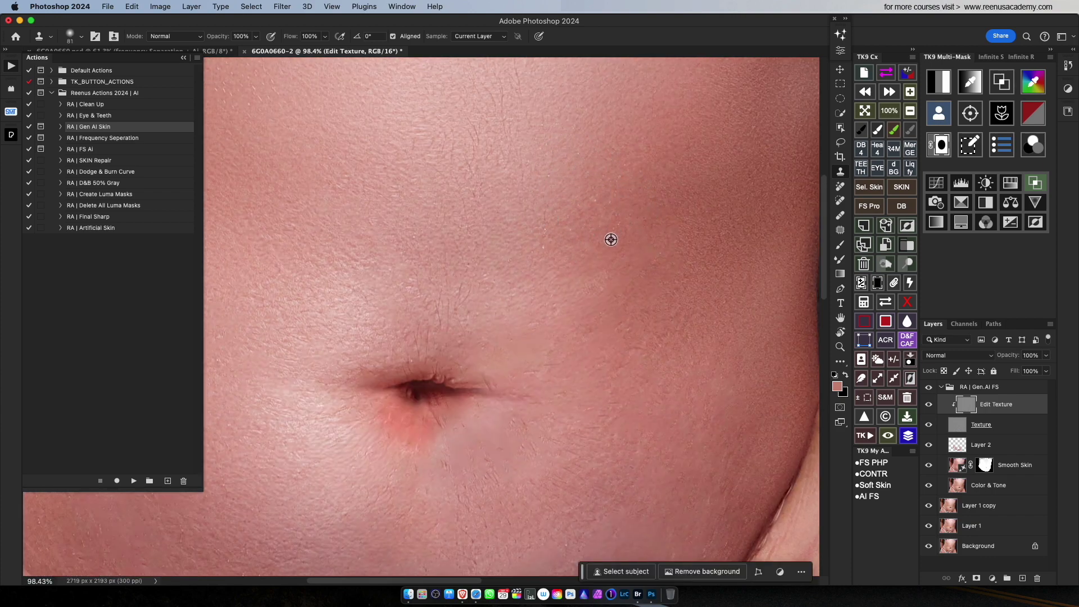
pyautogui.keyDown('alt'); pyautogui.click(611, 240); pyautogui.keyUp('alt')
pyautogui.click(592, 290)
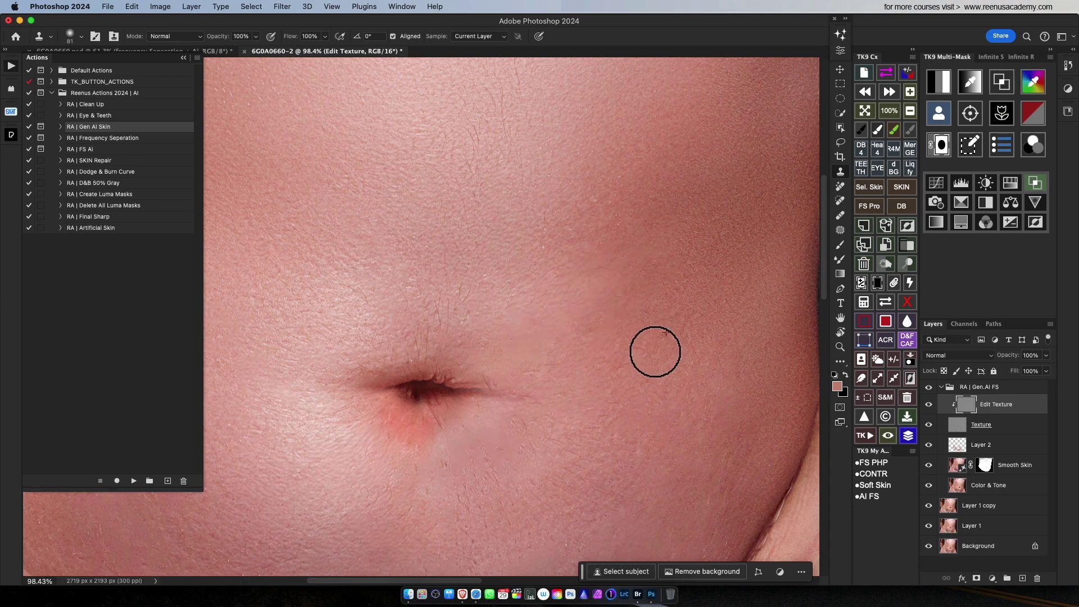
pyautogui.click(506, 267)
# - Clone sampled skin texture over the uneven areas below the navel and on the belly's left side
pyautogui.scroll(-3, 554, 283)
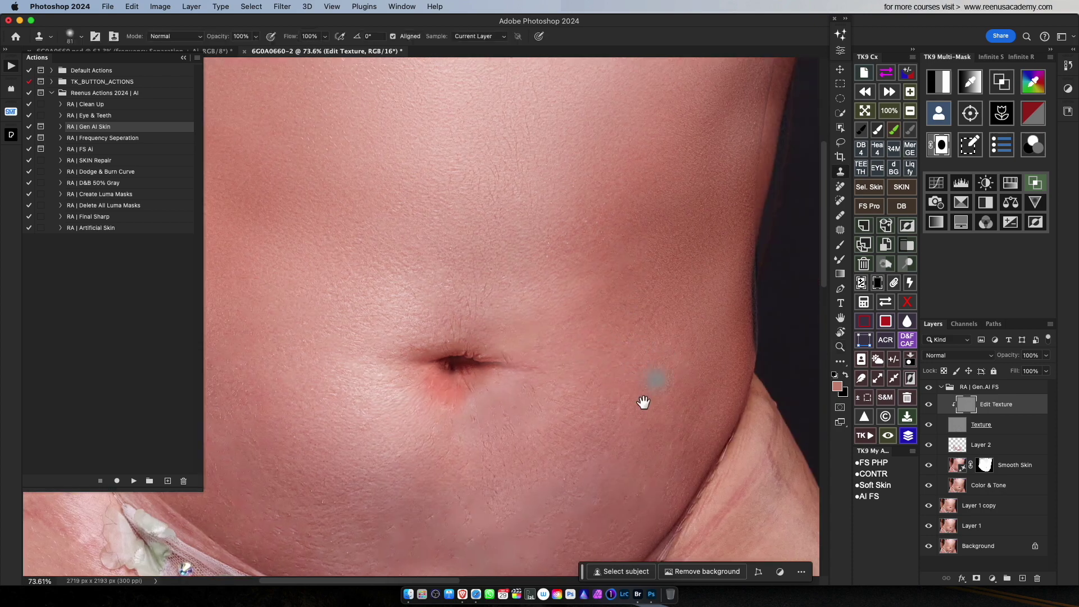
pyautogui.moveTo(681, 441); pyautogui.dragTo(676, 341)
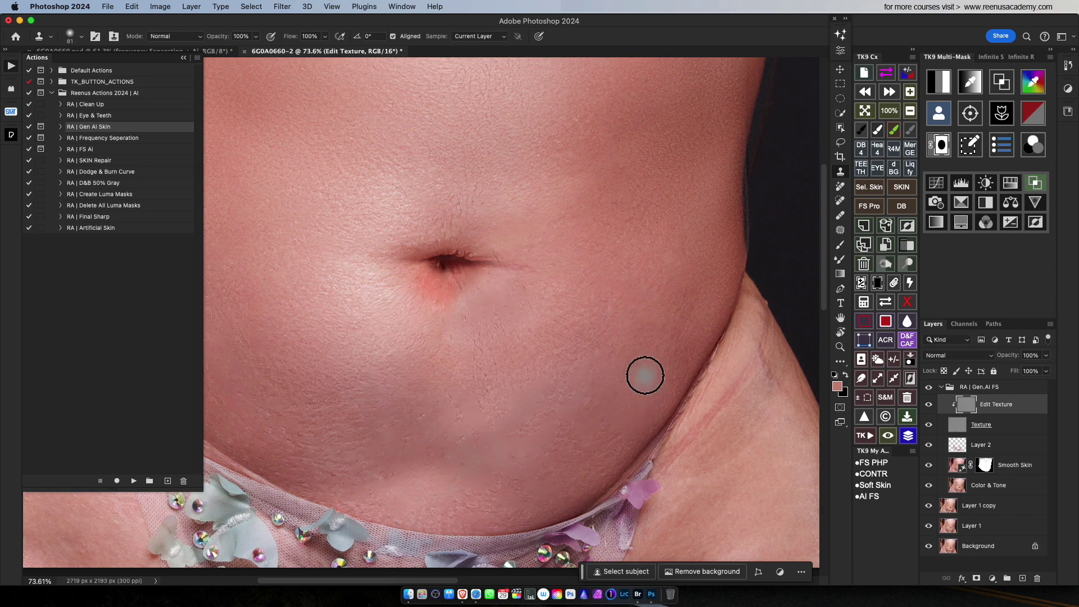
pyautogui.keyDown('alt'); pyautogui.click(569, 331); pyautogui.keyUp('alt')
pyautogui.scroll(3, 468, 404)
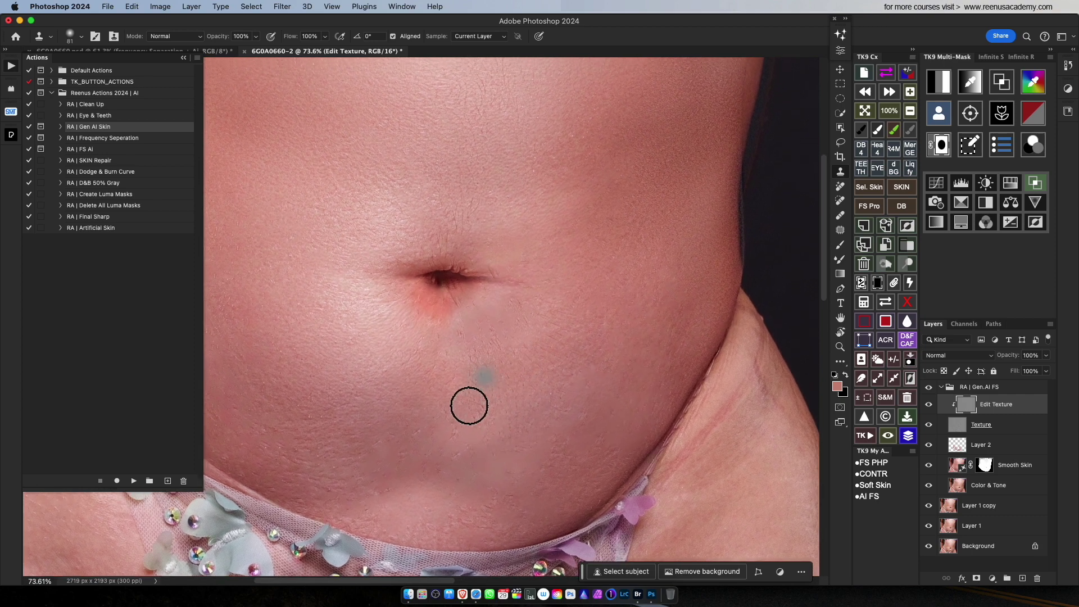
pyautogui.hscroll(-5, 417, 459)
pyautogui.scroll(-2, 416, 459)
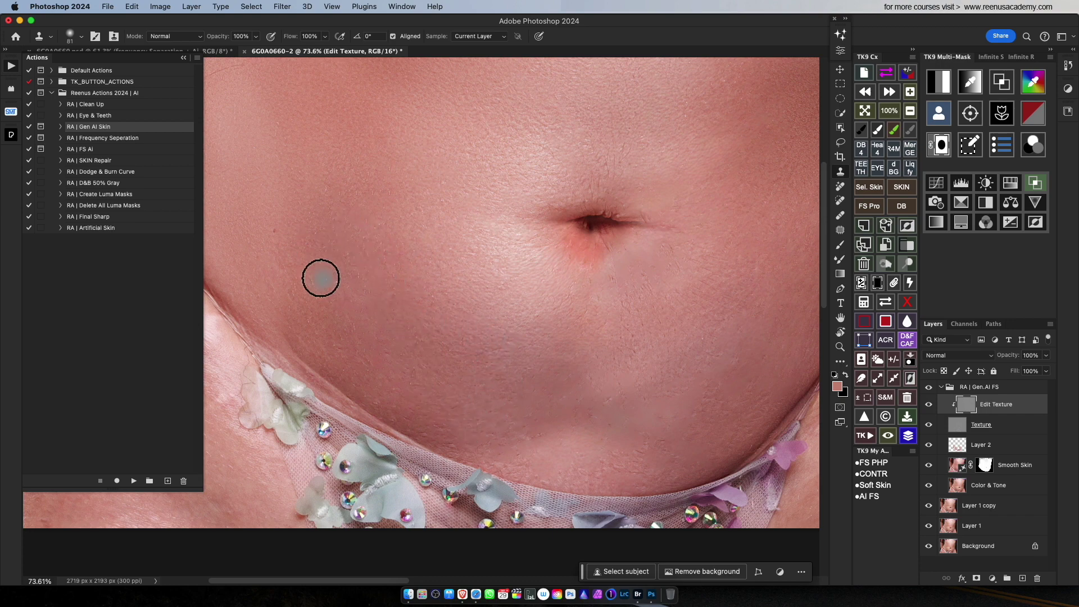
pyautogui.moveTo(435, 327); pyautogui.dragTo(422, 328)
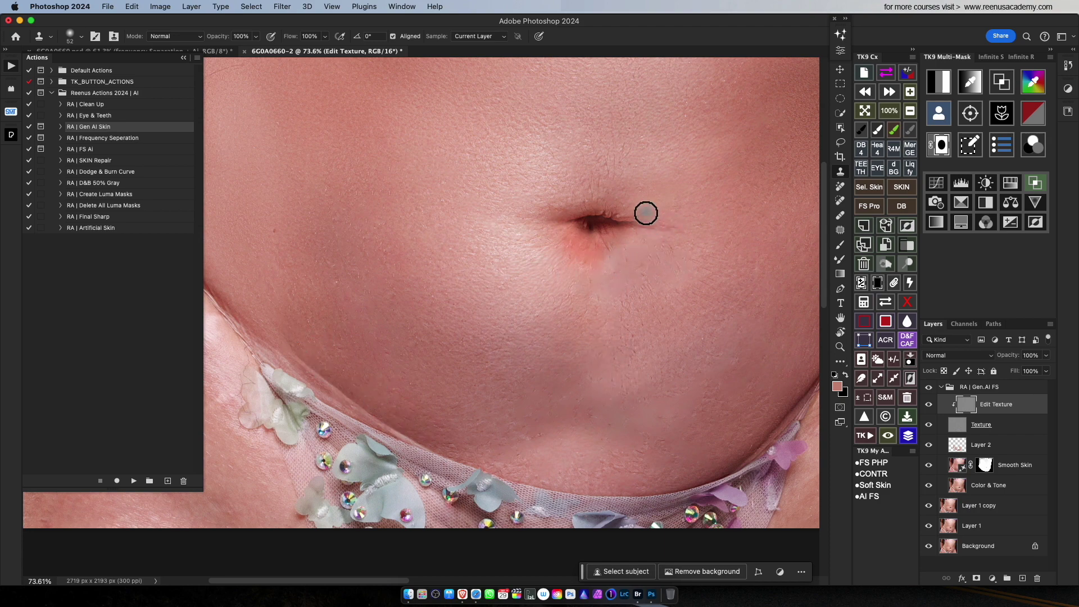
# - Run the RA | Dodge & Burn Curve action above the collapsed RA | Gen.AI FS group and show its Black & White 1 layer
pyautogui.scroll(-2, 630, 370)
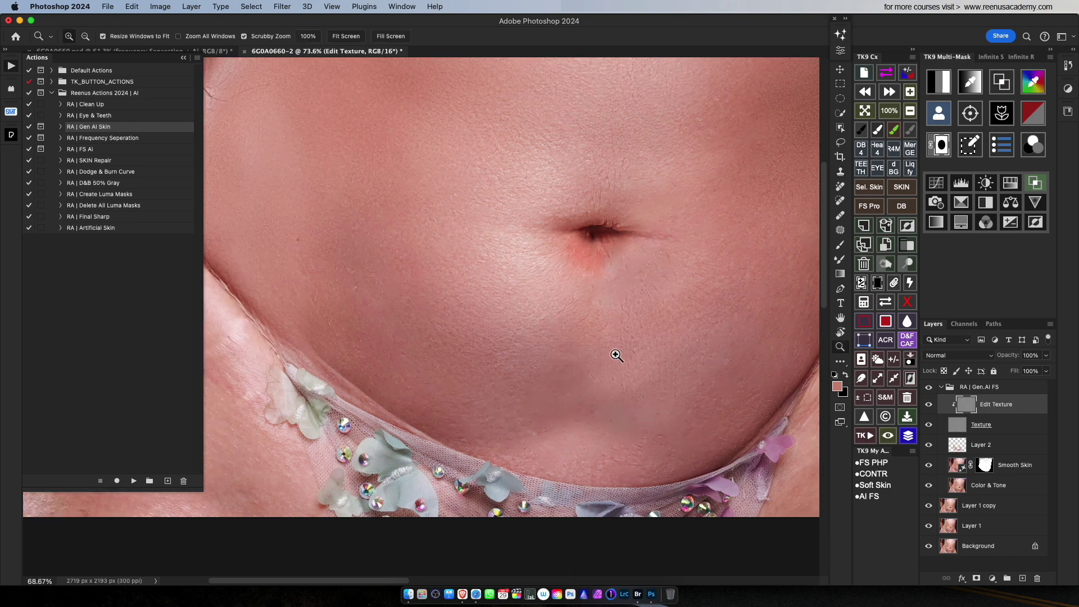
pyautogui.press('z')
pyautogui.moveTo(670, 307); pyautogui.dragTo(532, 378)
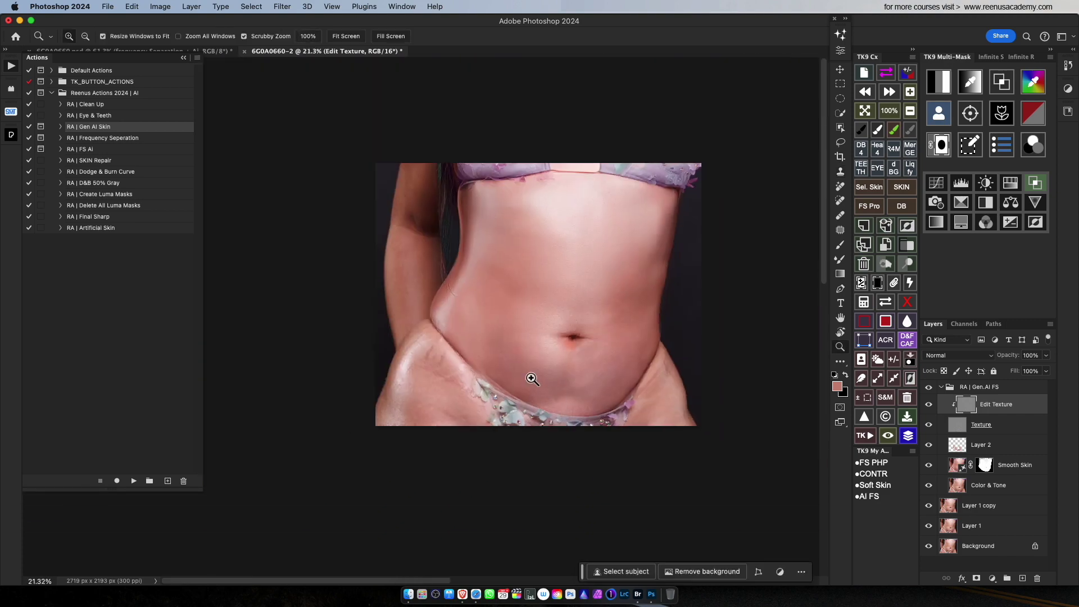
pyautogui.moveTo(630, 367); pyautogui.dragTo(571, 364)
pyautogui.moveTo(628, 342); pyautogui.dragTo(629, 351)
pyautogui.click(628, 350)
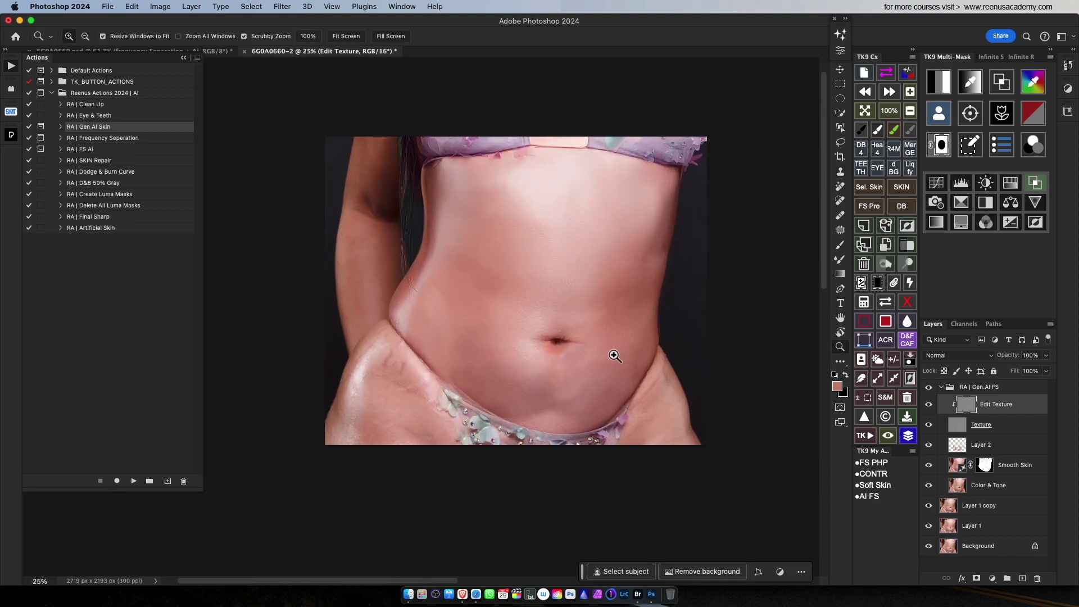
pyautogui.press('s')
pyautogui.click(942, 388)
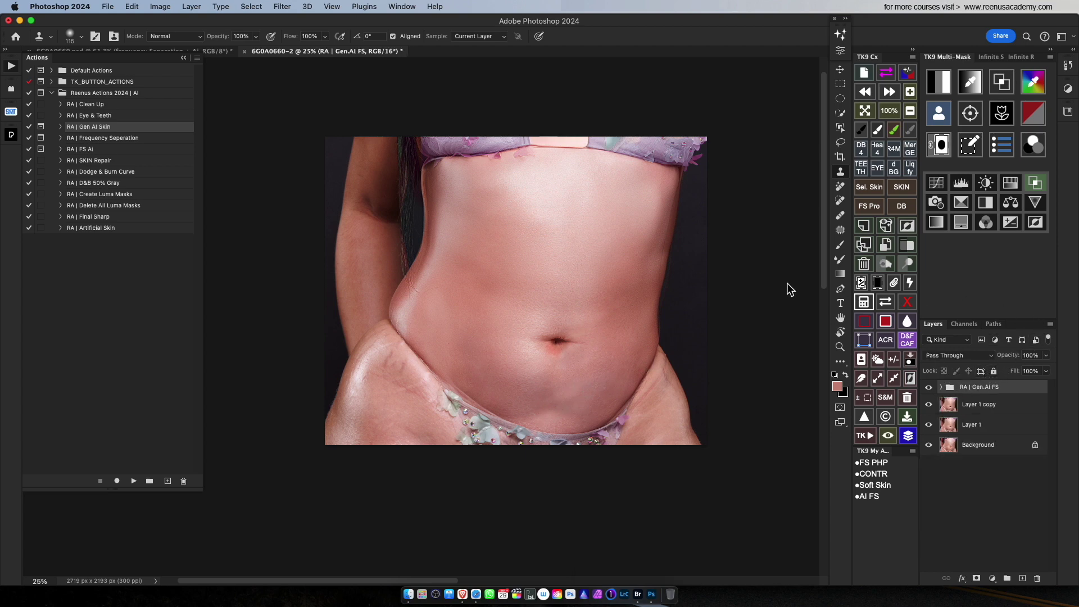
pyautogui.click(112, 173)
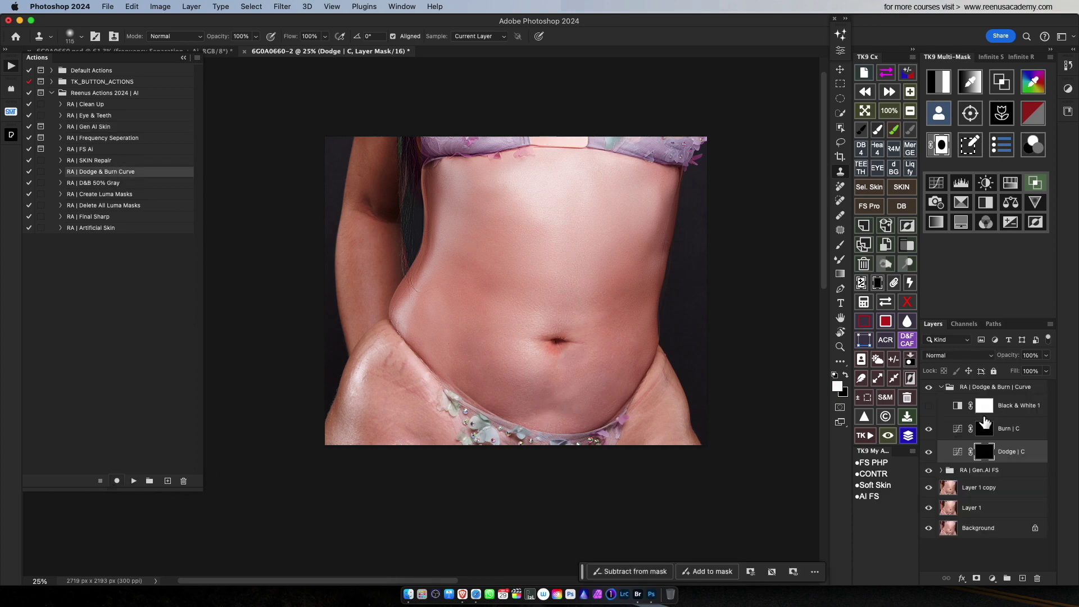
pyautogui.click(929, 405)
# - Brighten the dark patches around and below the navel by painting white on the Dodge | C mask at 1% flow
pyautogui.scroll(5, 992, 440)
pyautogui.press('[')
pyautogui.press('[')
pyautogui.press('[')
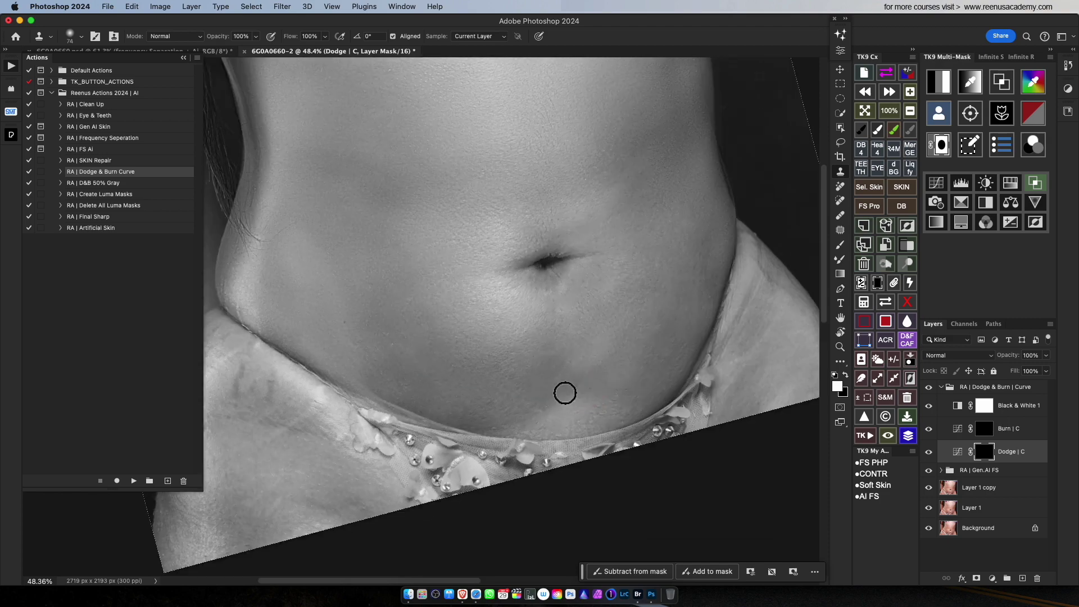
pyautogui.press('b')
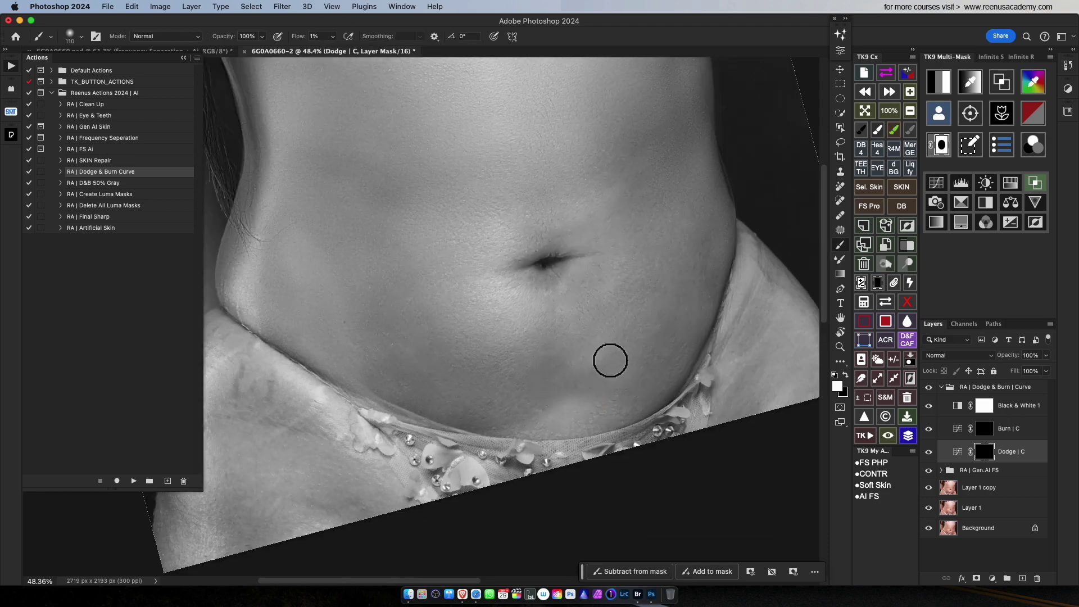
pyautogui.moveTo(569, 367)
pyautogui.mouseDown()
pyautogui.moveTo(568, 350)
pyautogui.moveTo(556, 363)
pyautogui.mouseUp()
pyautogui.press(']')
pyautogui.moveTo(447, 418)
pyautogui.mouseDown()
pyautogui.moveTo(441, 377)
pyautogui.moveTo(467, 376)
pyautogui.mouseUp()
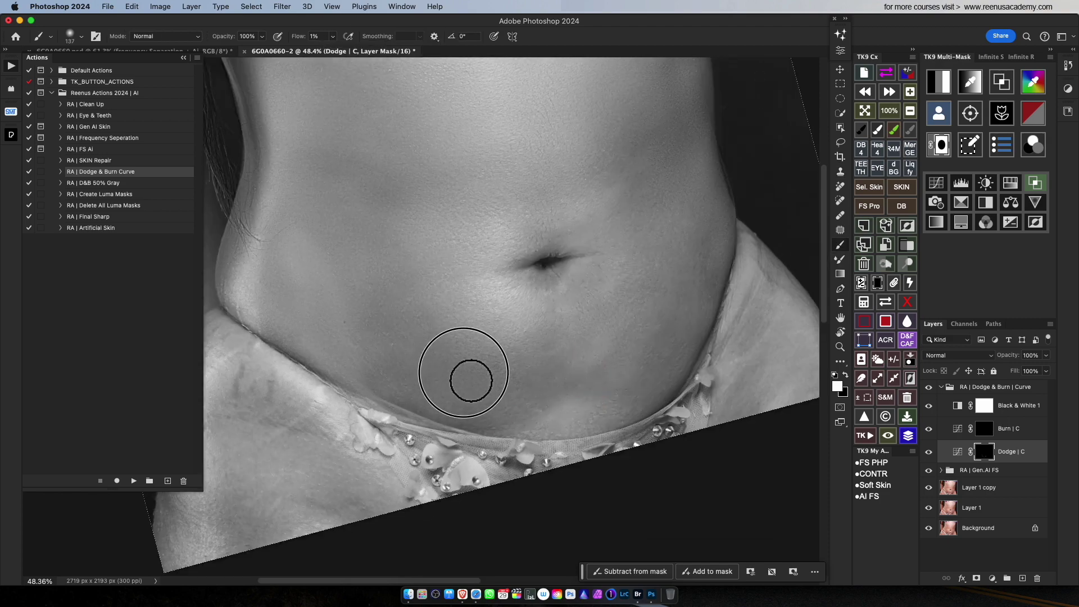
pyautogui.moveTo(578, 279); pyautogui.dragTo(565, 280)
pyautogui.moveTo(534, 297); pyautogui.dragTo(570, 275)
# - Darken the bright patches on the lower belly and its sides by painting on the Burn | C mask at 1% flow
pyautogui.hotkey('alt', ']')
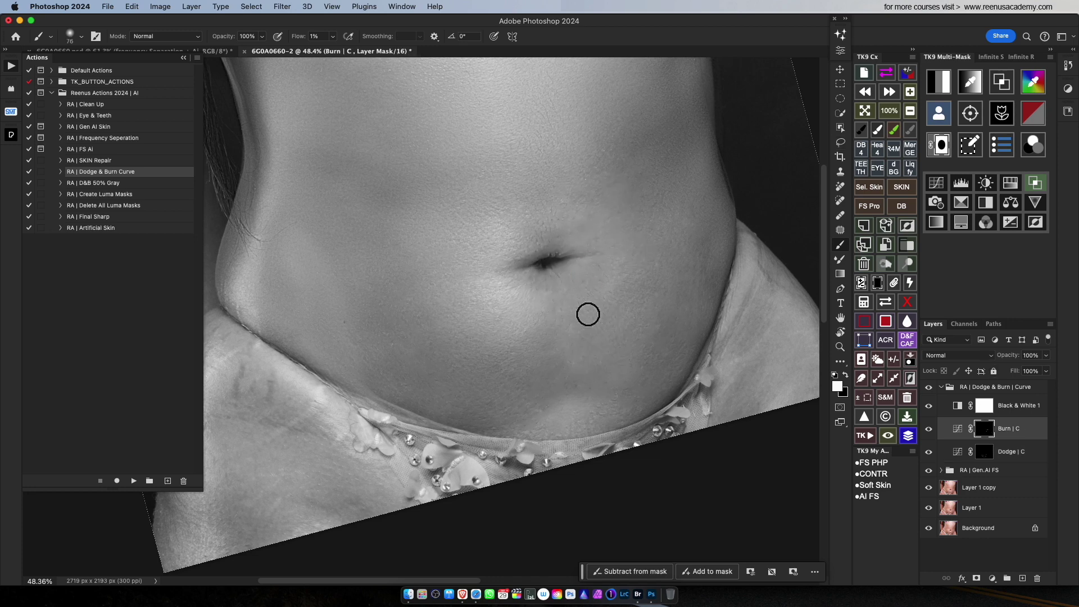
pyautogui.moveTo(612, 320)
pyautogui.mouseDown()
pyautogui.moveTo(657, 338)
pyautogui.moveTo(633, 368)
pyautogui.moveTo(648, 343)
pyautogui.mouseUp()
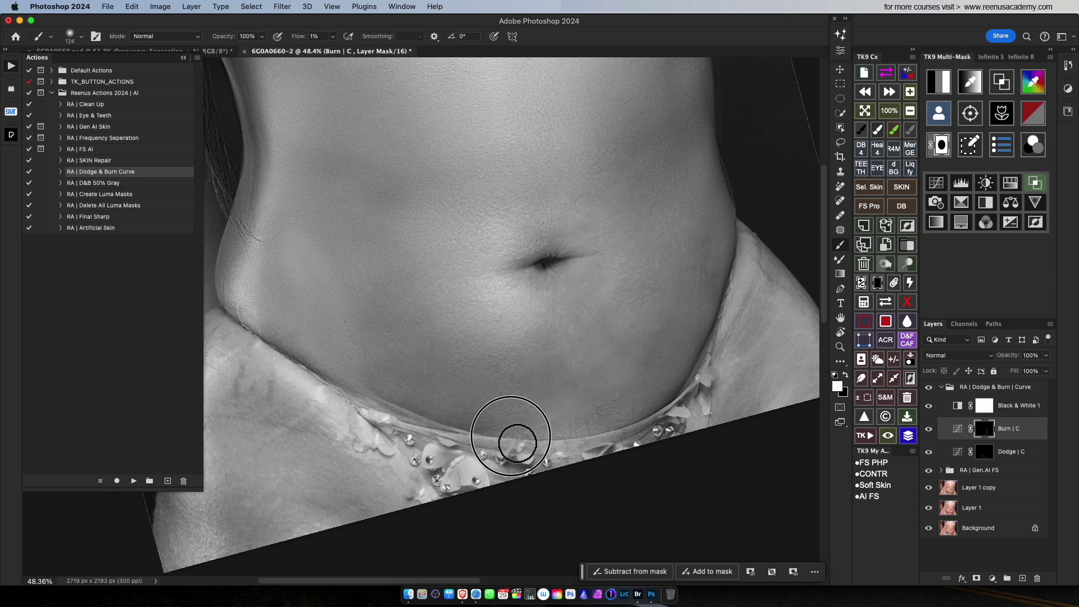
pyautogui.moveTo(517, 444)
pyautogui.mouseDown()
pyautogui.moveTo(585, 421)
pyautogui.moveTo(586, 441)
pyautogui.moveTo(629, 407)
pyautogui.moveTo(618, 397)
pyautogui.moveTo(662, 403)
pyautogui.moveTo(587, 446)
pyautogui.moveTo(666, 378)
pyautogui.moveTo(667, 400)
pyautogui.moveTo(724, 256)
pyautogui.moveTo(671, 366)
pyautogui.mouseUp()
pyautogui.press(']')
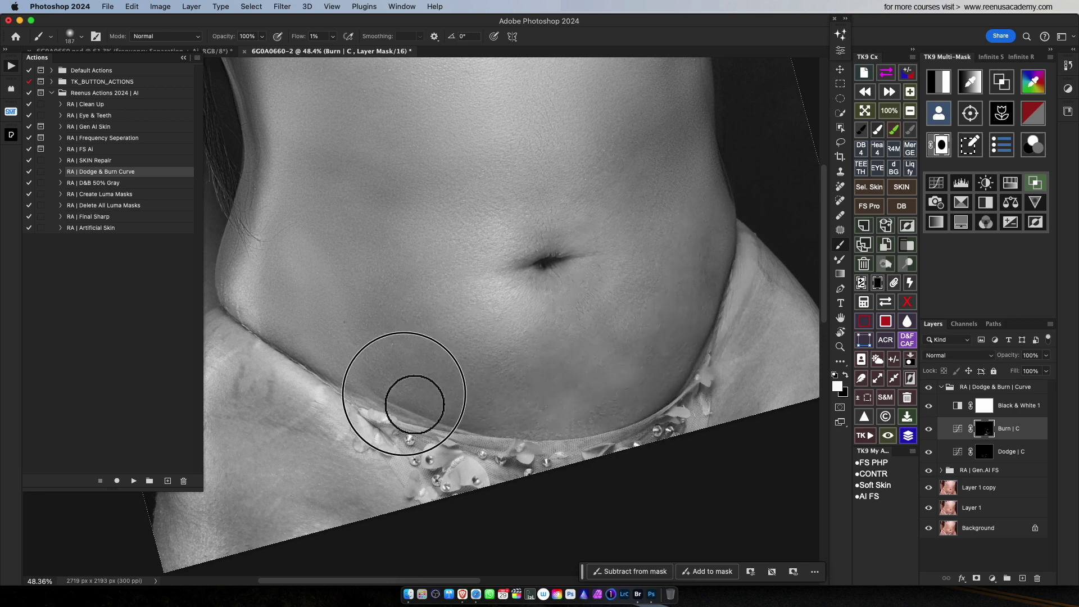
pyautogui.moveTo(415, 404); pyautogui.dragTo(386, 388)
pyautogui.moveTo(324, 247)
pyautogui.mouseDown()
pyautogui.moveTo(335, 330)
pyautogui.moveTo(311, 246)
pyautogui.moveTo(324, 280)
pyautogui.mouseUp()
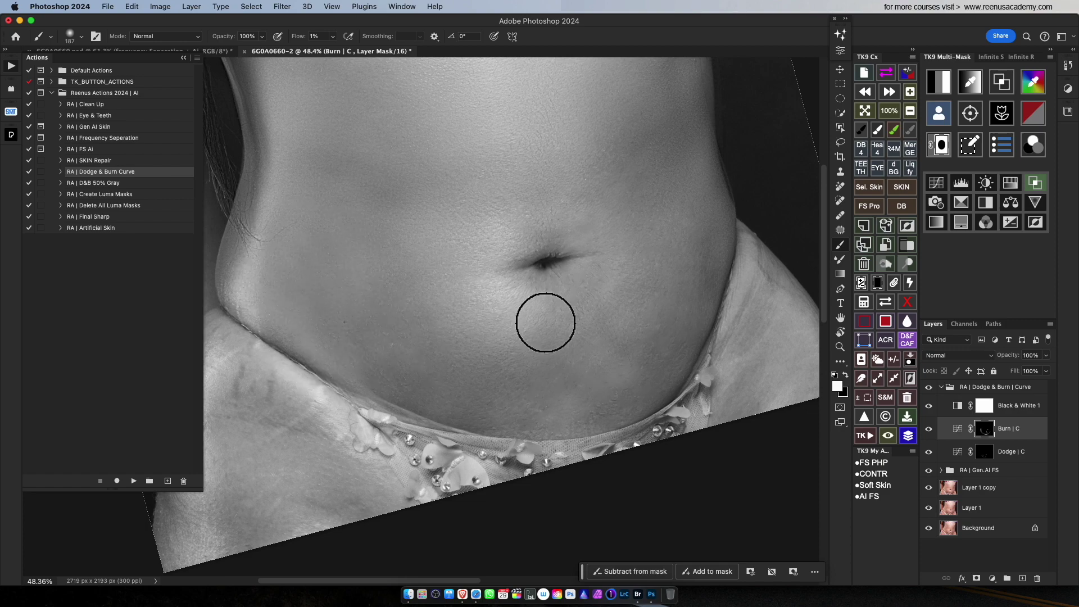
# - Lighten the small dark patches below the navel on the Dodge | C mask, adjusting the brush size
pyautogui.scroll(-2, 546, 322)
pyautogui.press('[')
pyautogui.press('[')
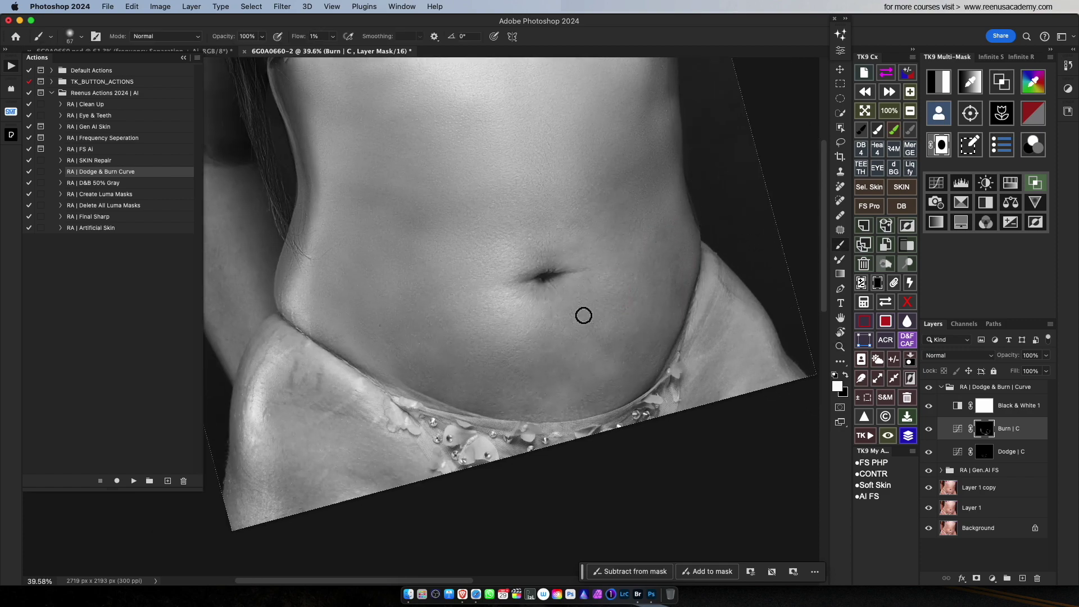
pyautogui.hotkey('alt', '[')
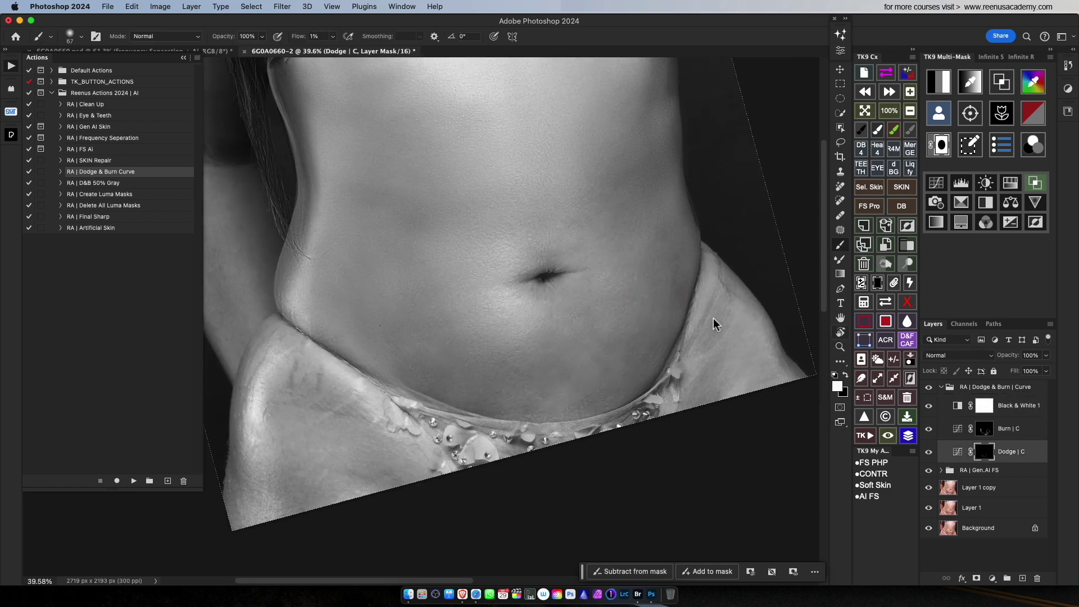
pyautogui.press(']')
pyautogui.press(']')
# - Burn the remaining bright spots on the lower belly and around the navel using the Burn | C mask
pyautogui.click(994, 429)
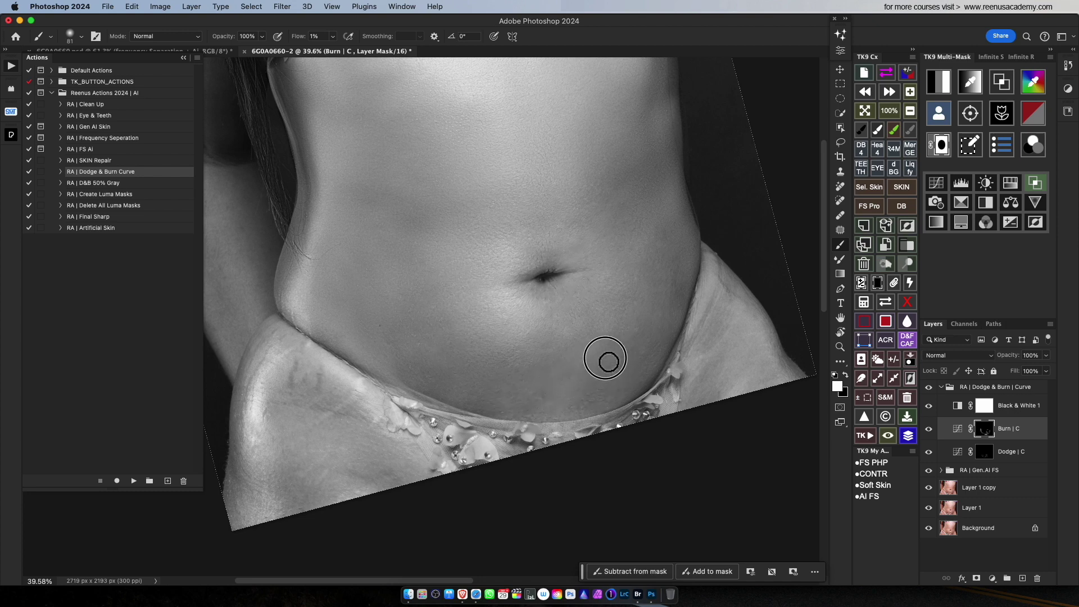
pyautogui.press('[')
pyautogui.press('[')
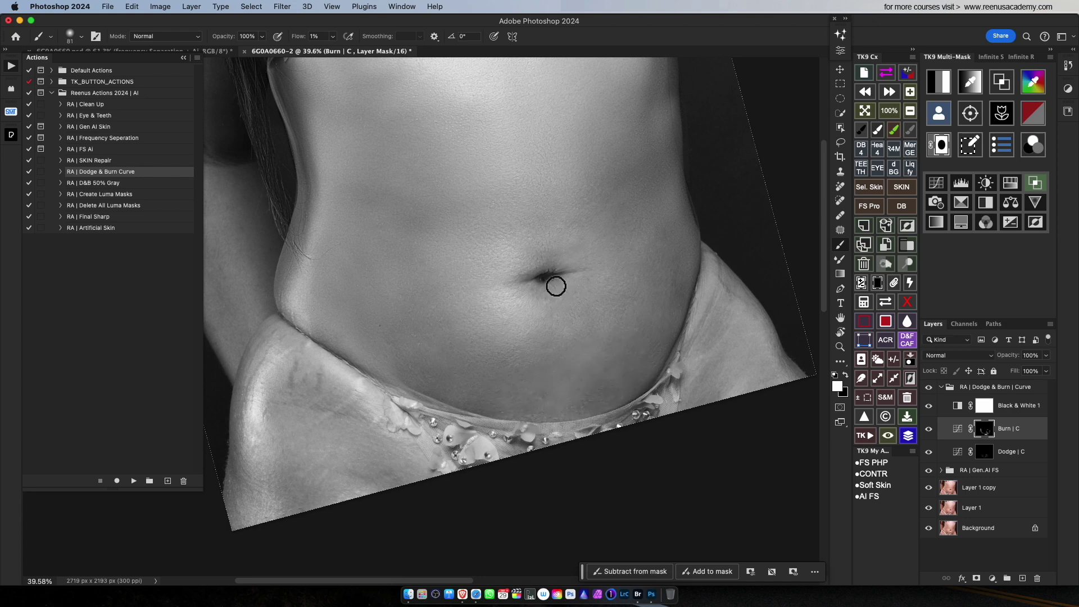
# - Even out the light crease along the waistband edge with small brushes on the Dodge | C and Burn | C masks
pyautogui.scroll(3, 547, 281)
pyautogui.scroll(-4, 518, 297)
pyautogui.hotkey('alt', '[')
pyautogui.scroll(6, 487, 417)
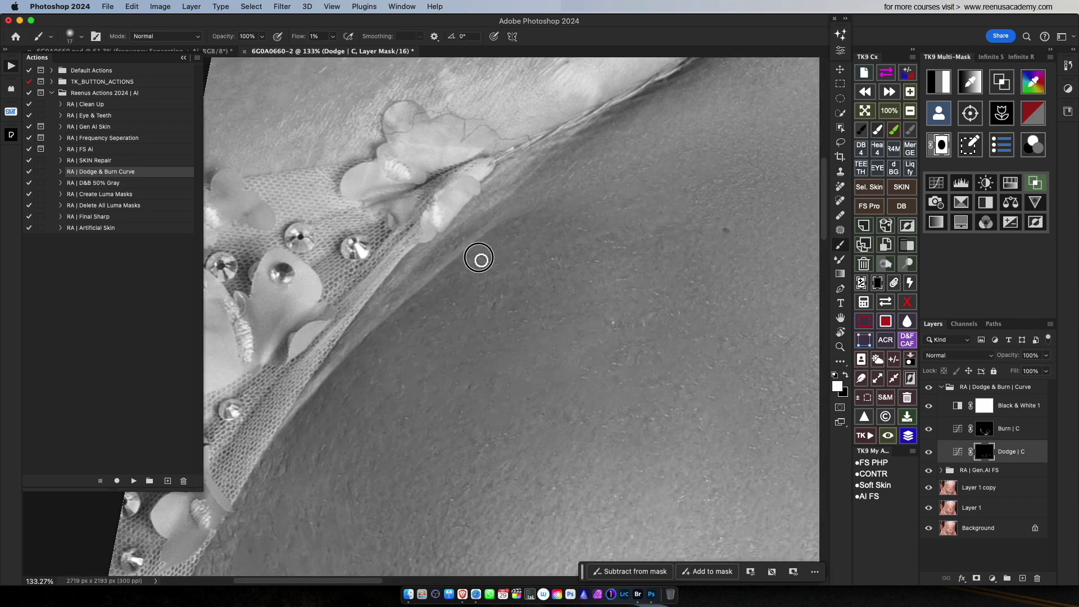
pyautogui.hotkey('alt', ']')
pyautogui.press('[')
pyautogui.press('[')
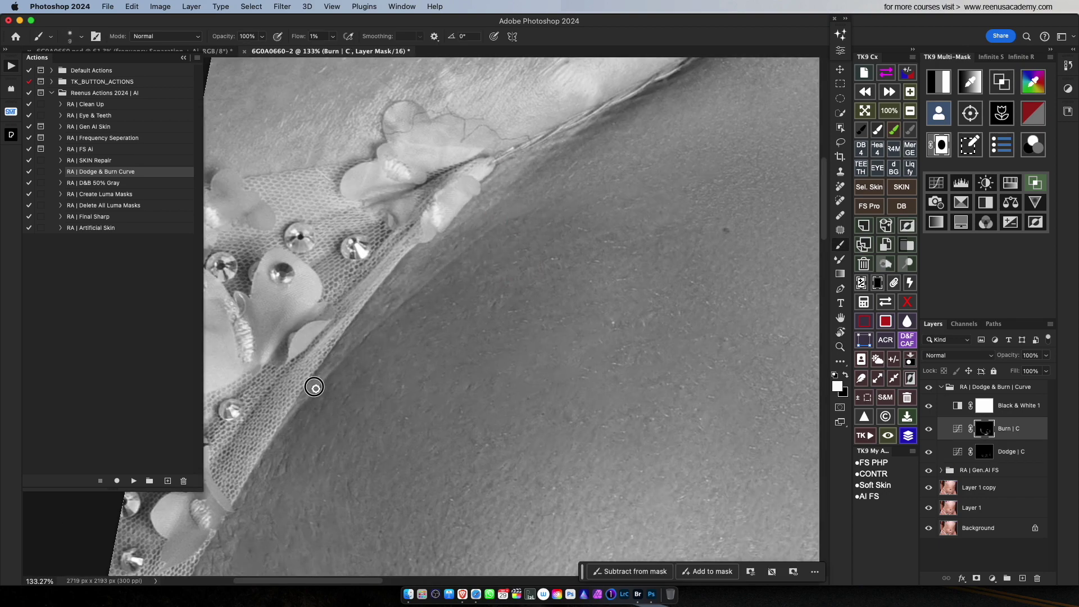
# - Refine the shading beside the waistband on the Dodge | C mask, and shade the lower belly broadly on Burn | C
pyautogui.click(984, 449)
pyautogui.moveTo(443, 270); pyautogui.dragTo(466, 271)
pyautogui.click(984, 429)
pyautogui.click(984, 451)
pyautogui.press('super+space')
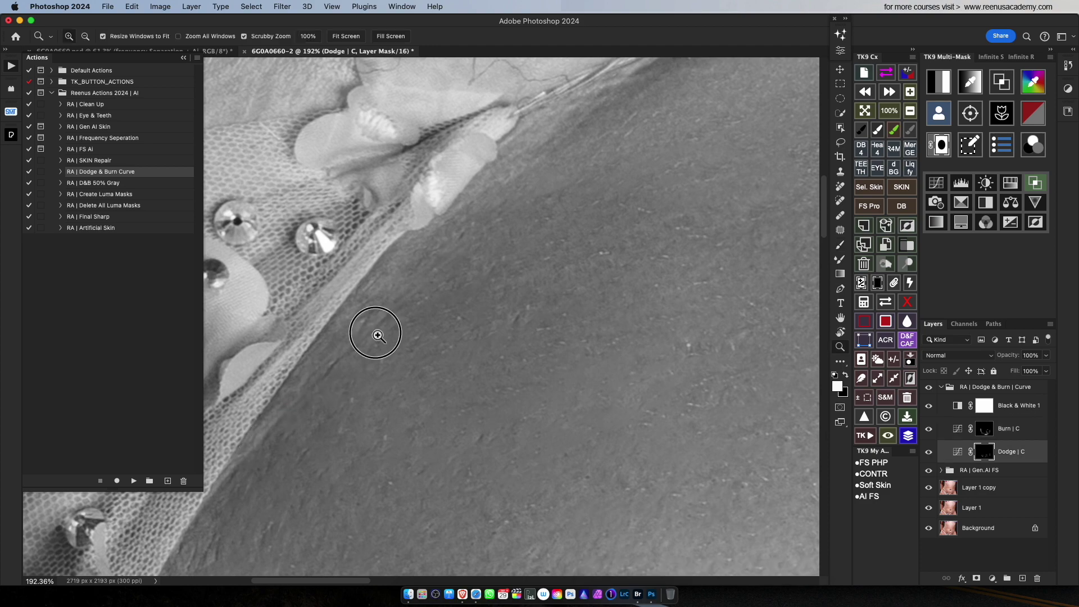
pyautogui.moveTo(377, 335); pyautogui.dragTo(315, 335)
pyautogui.moveTo(578, 386); pyautogui.dragTo(597, 385)
pyautogui.hotkey('alt', ']')
pyautogui.moveTo(501, 429); pyautogui.dragTo(476, 429)
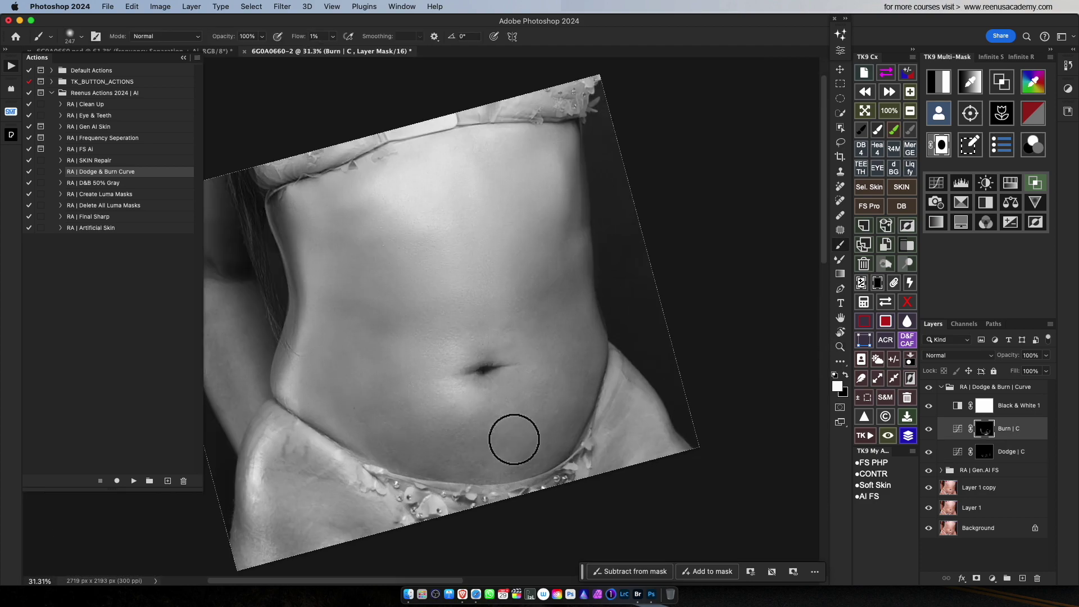
# - Toggle the visibility of all layers above Background to compare the retouched belly with the original
pyautogui.click(911, 438)
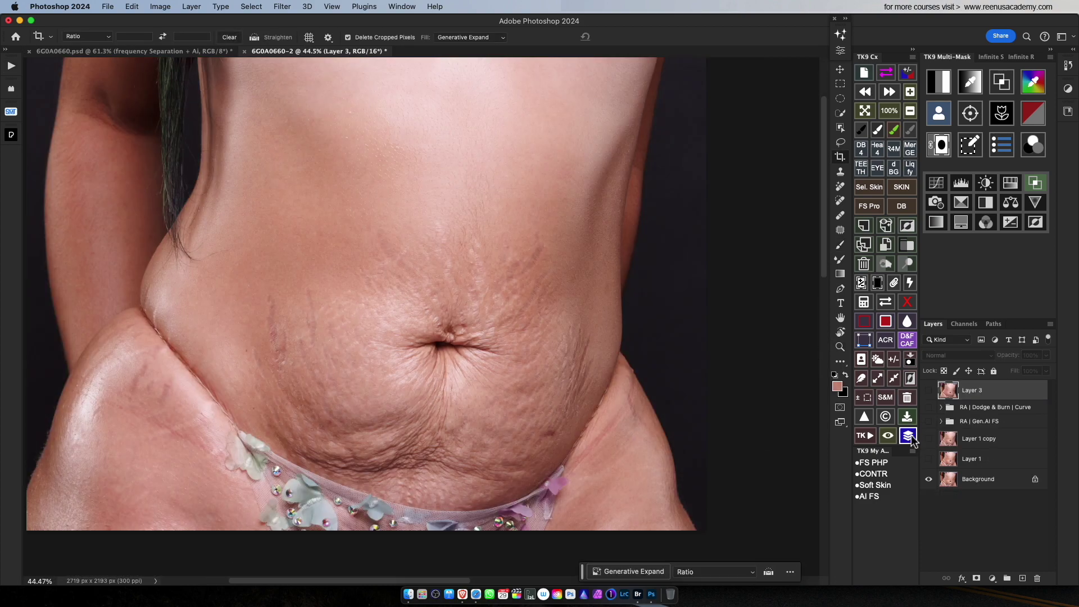
pyautogui.click(909, 439)
pyautogui.click(909, 439)
pyautogui.click(907, 439)
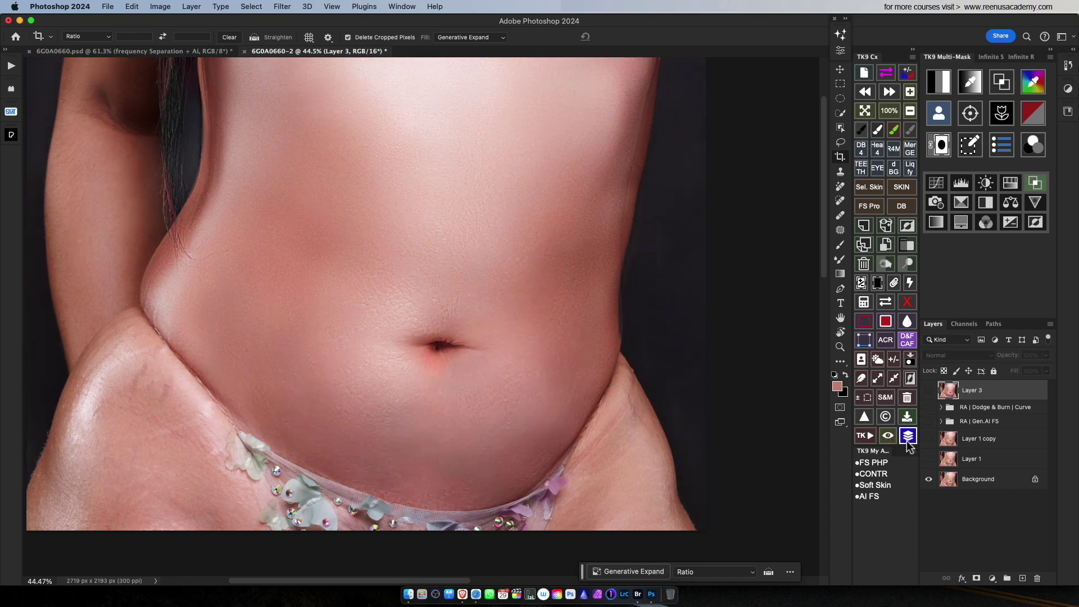
pyautogui.click(908, 437)
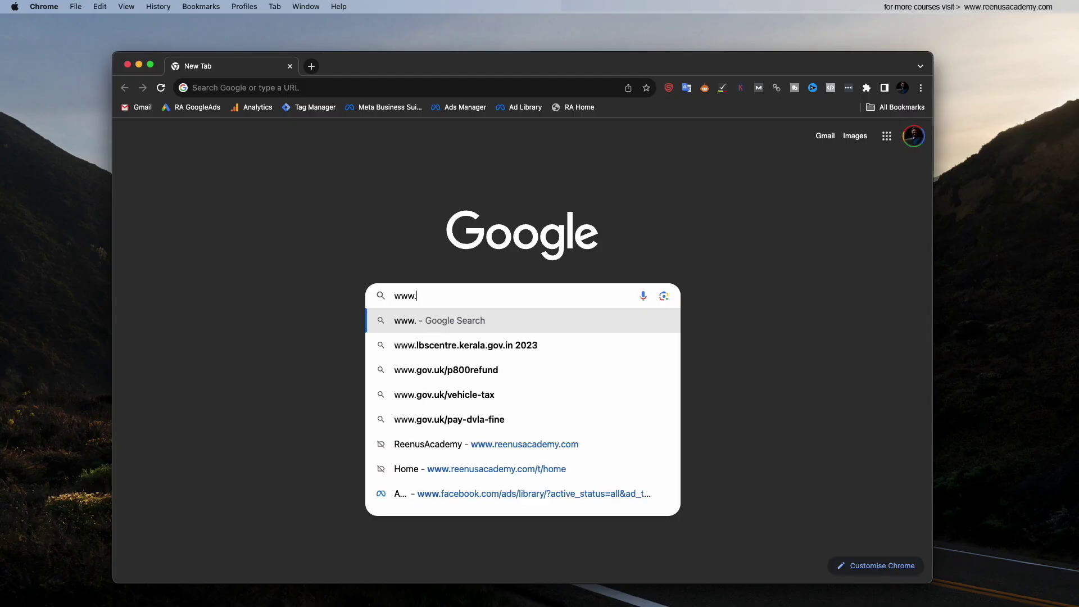
pyautogui.write('reenusacademy.com')
pyautogui.press('Return')
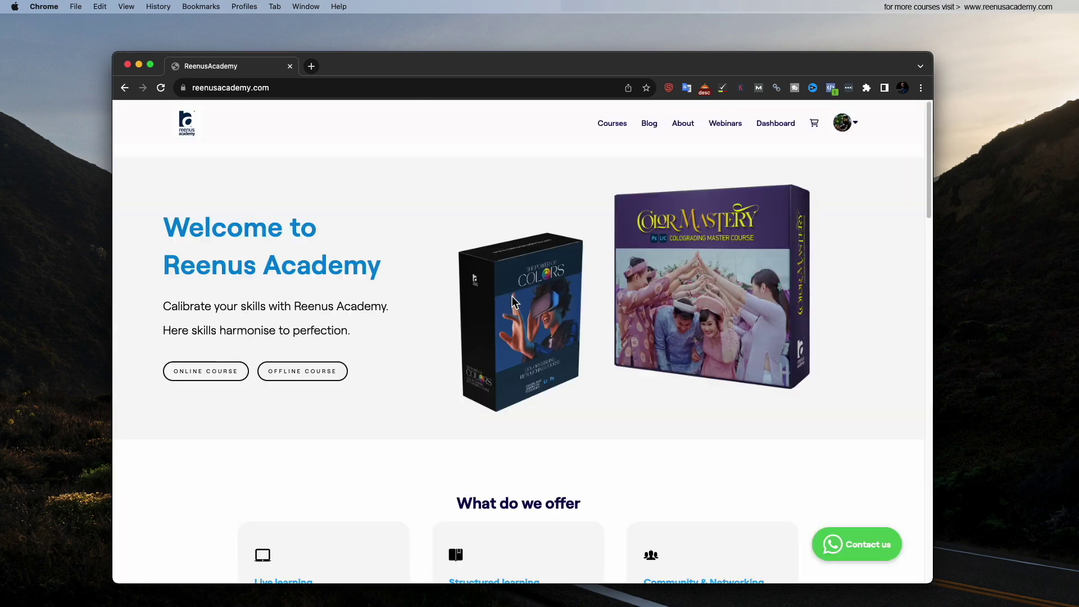
pyautogui.click(613, 124)
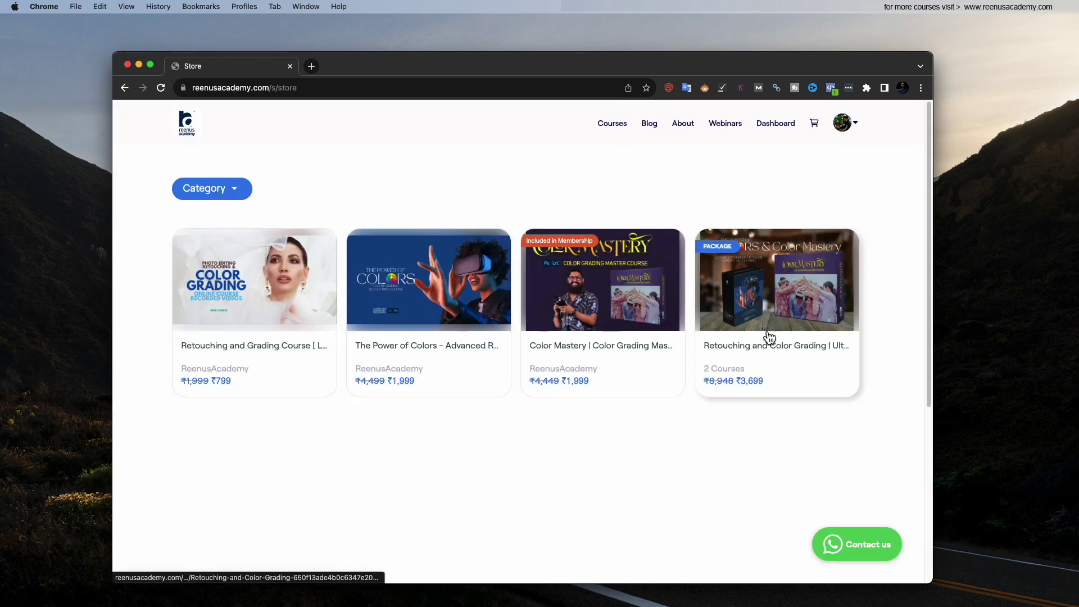